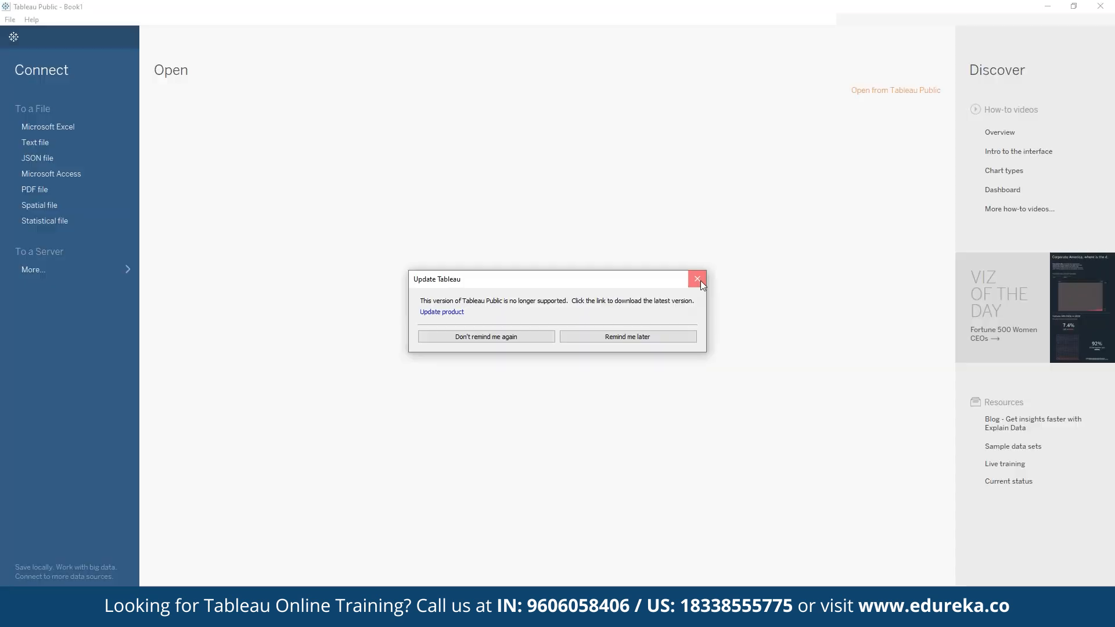
# Dismiss the update notice, connect to the Excel workbook Global Superstore Orders 2016.xlsx and add its Orders table to the data source.
pyautogui.click(700, 280)
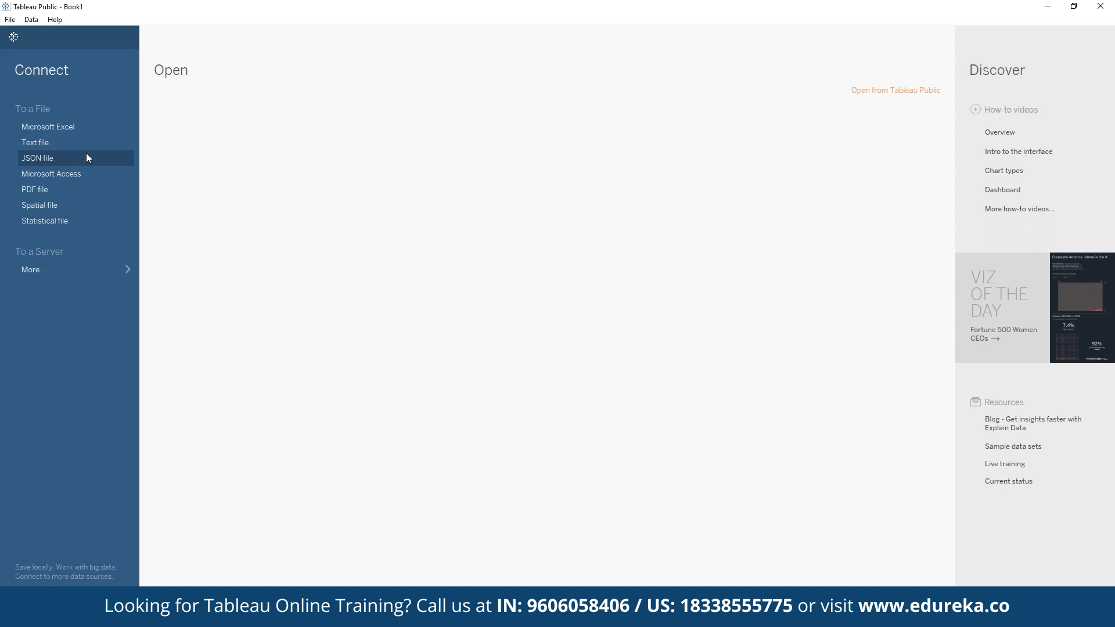
pyautogui.click(60, 130)
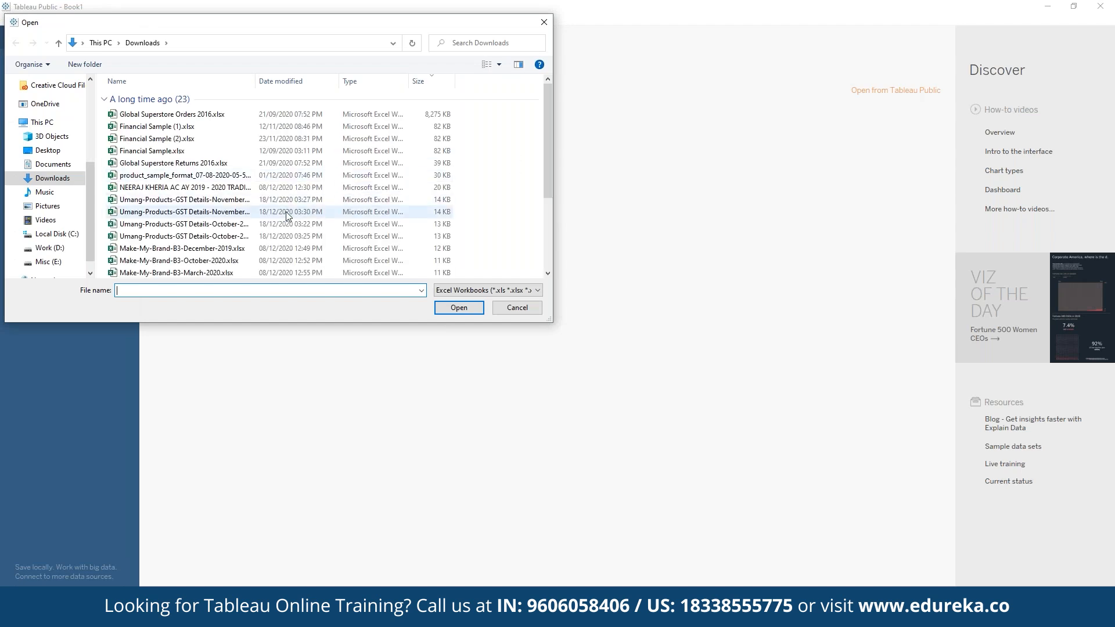
pyautogui.scroll(-3, 290, 217)
pyautogui.scroll(1, 257, 229)
pyautogui.scroll(3, 258, 229)
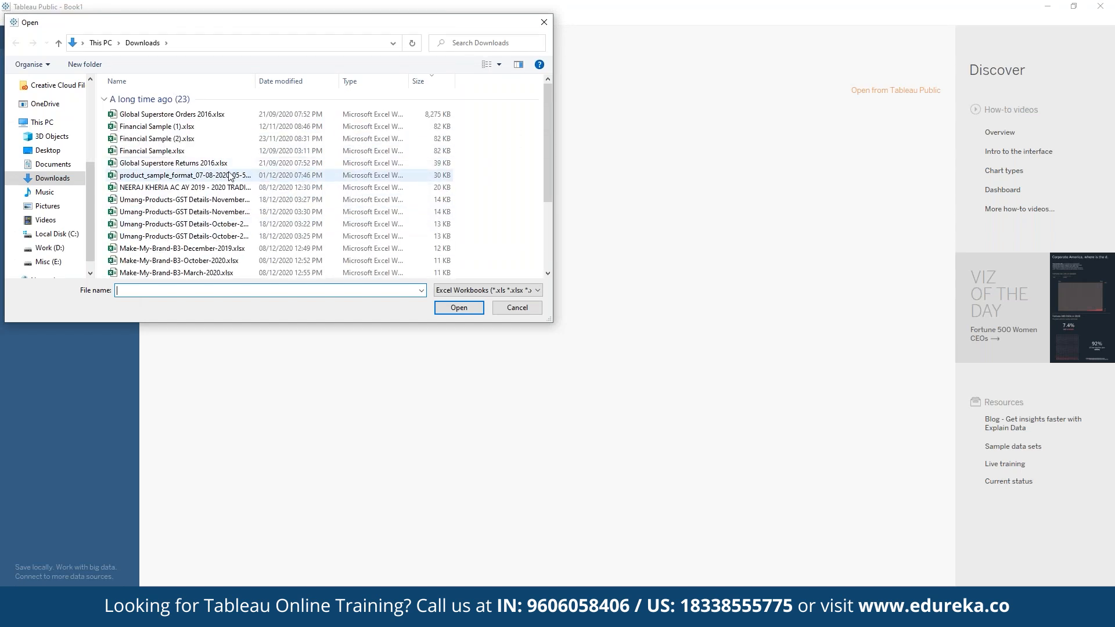
pyautogui.doubleClick(296, 115)
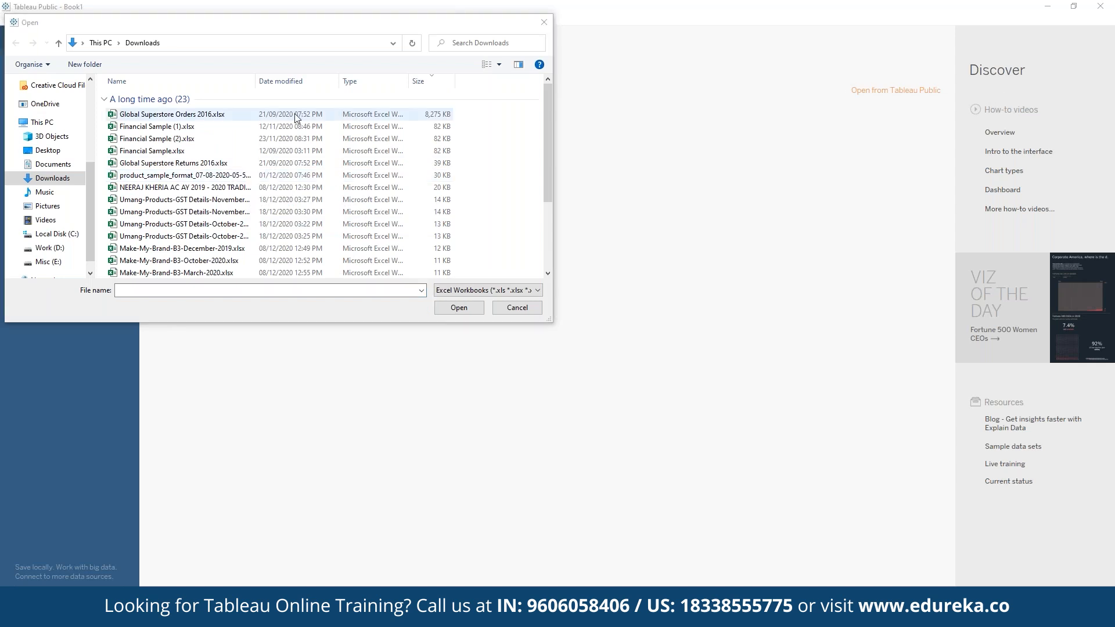
pyautogui.click(459, 308)
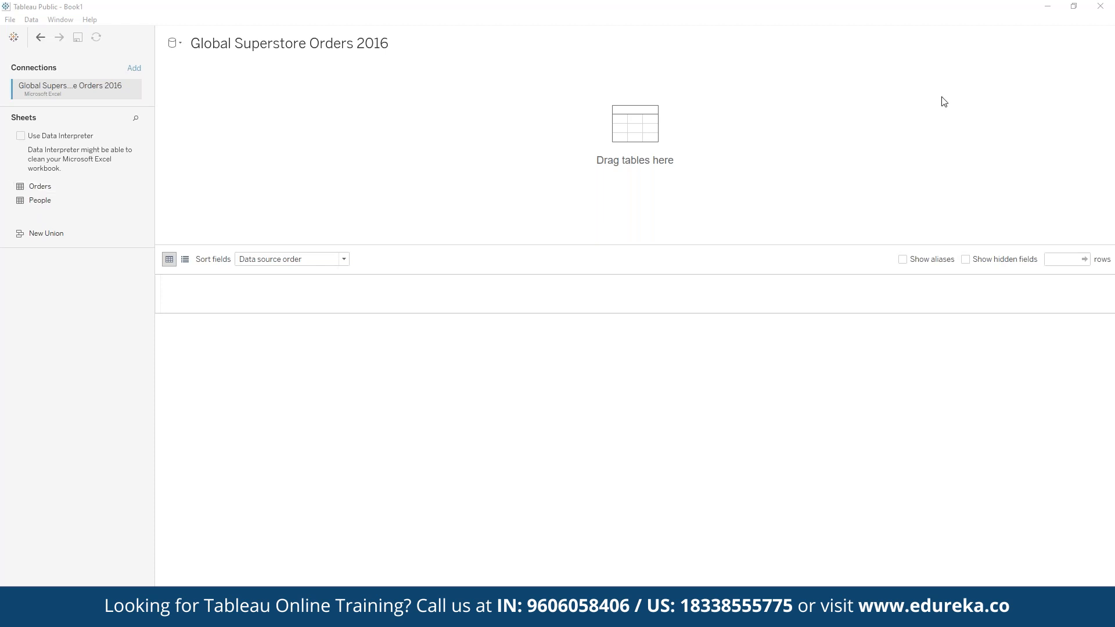
pyautogui.doubleClick(40, 187)
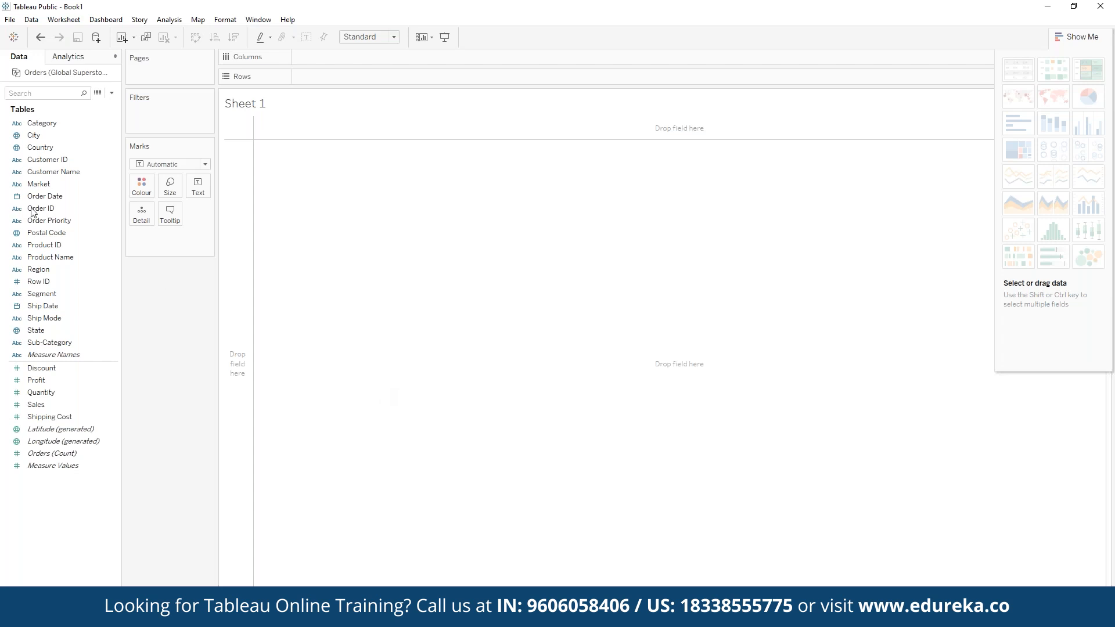
# Build a chart on Sheet 1 with Profit on rows and Order Date on columns.
pyautogui.click(62, 123)
pyautogui.click(62, 132)
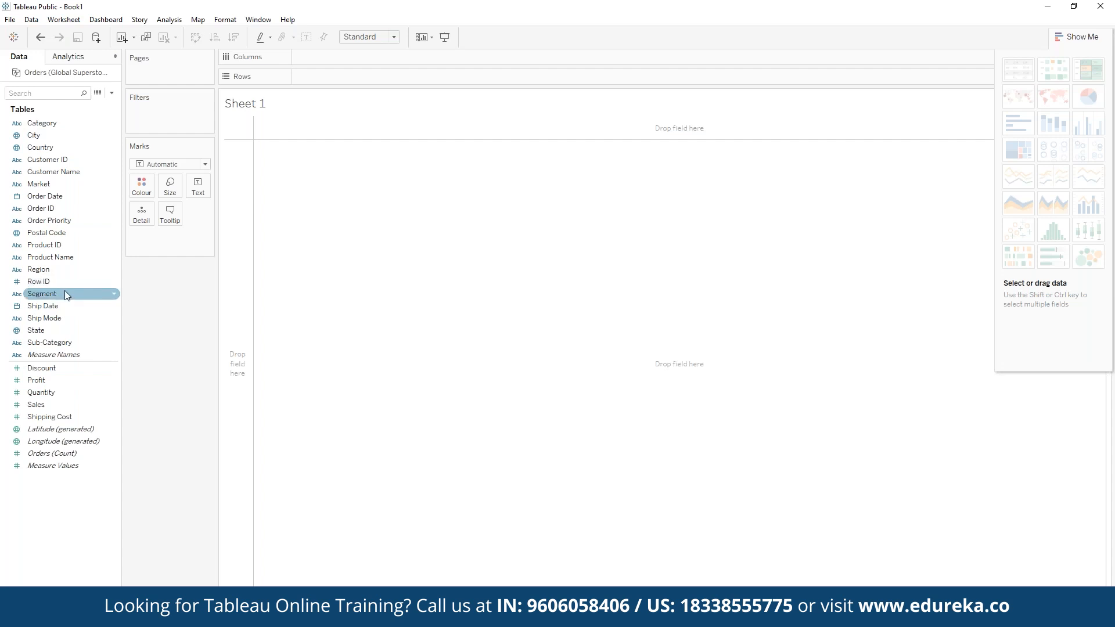
pyautogui.moveTo(58, 380)
pyautogui.mouseDown()
pyautogui.moveTo(448, 82)
pyautogui.moveTo(302, 76)
pyautogui.mouseUp()
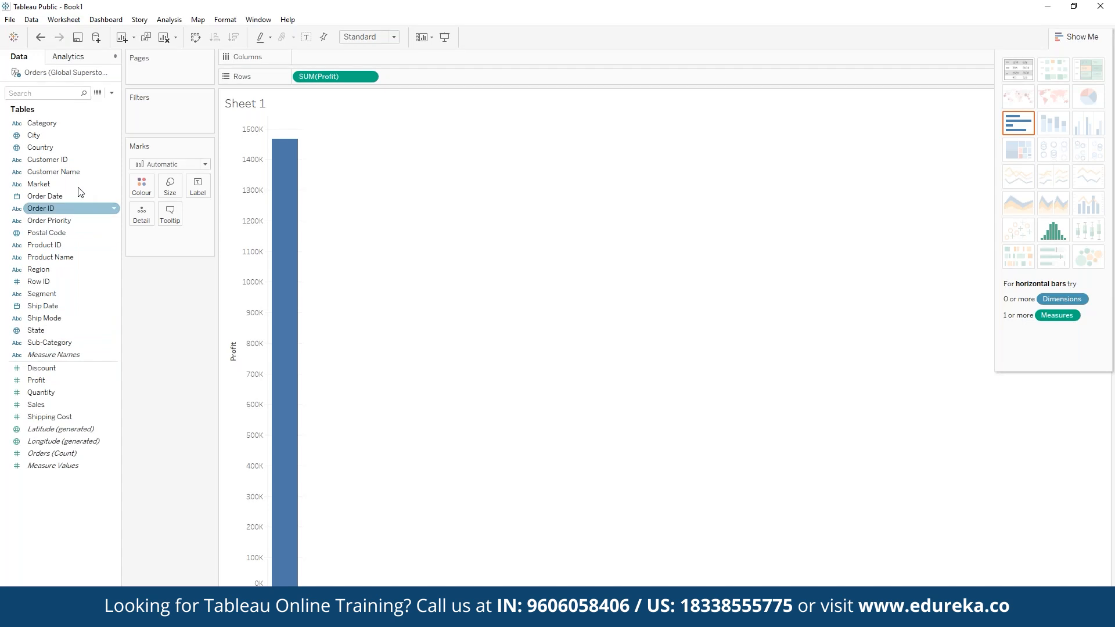
pyautogui.moveTo(51, 192)
pyautogui.mouseDown()
pyautogui.moveTo(319, 60)
pyautogui.moveTo(299, 57)
pyautogui.mouseUp()
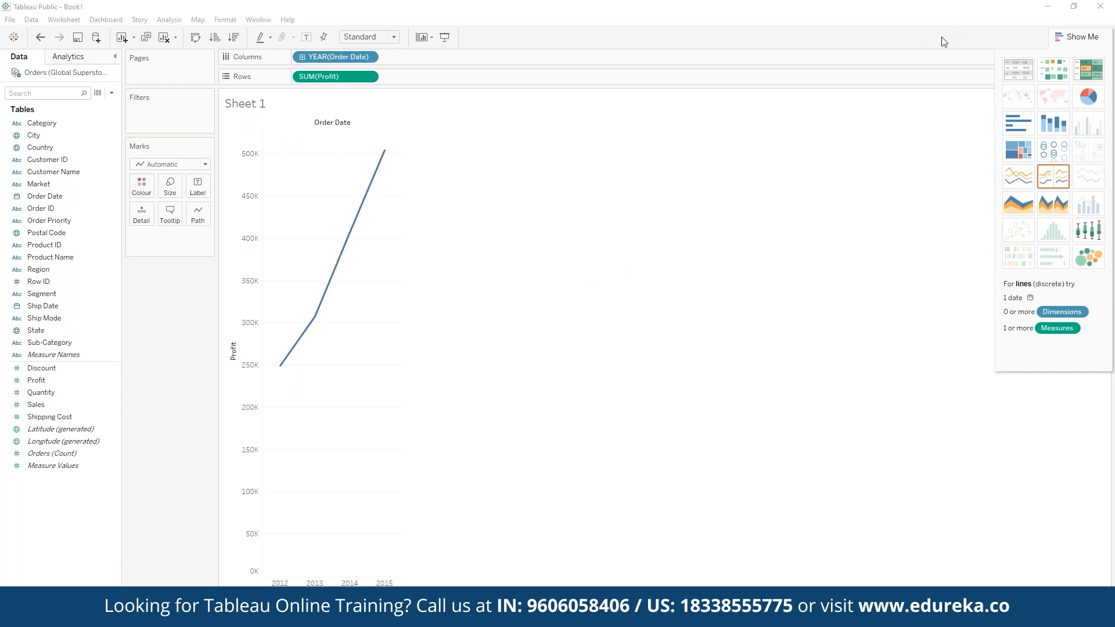
# Switch the profit chart to continuous lines and drill Order Date down through quarter and month to week.
pyautogui.click(1016, 181)
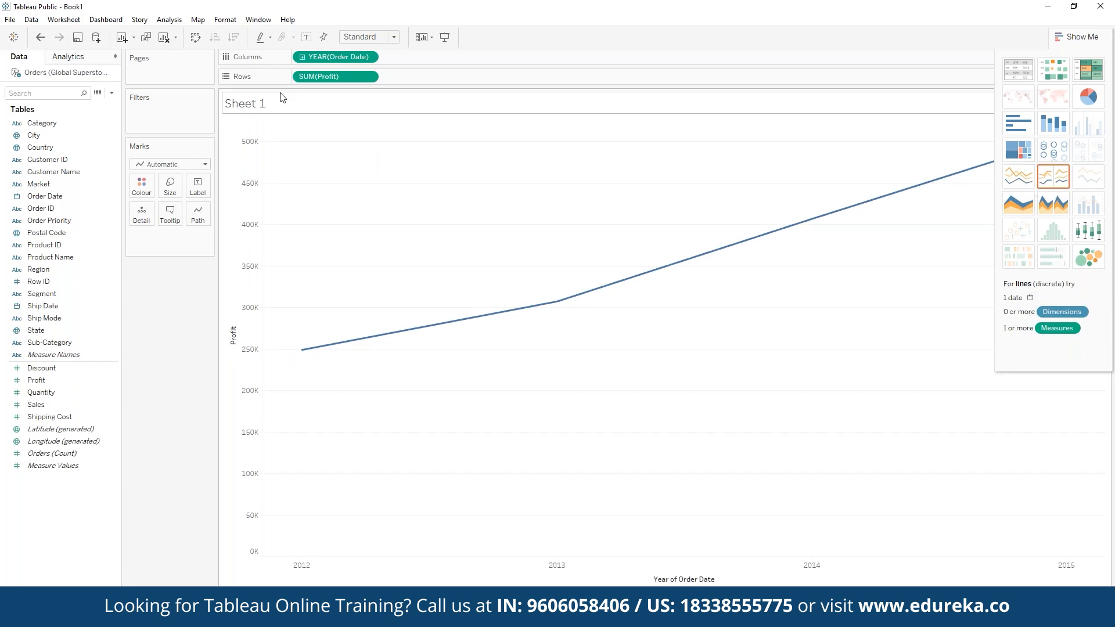
pyautogui.click(301, 57)
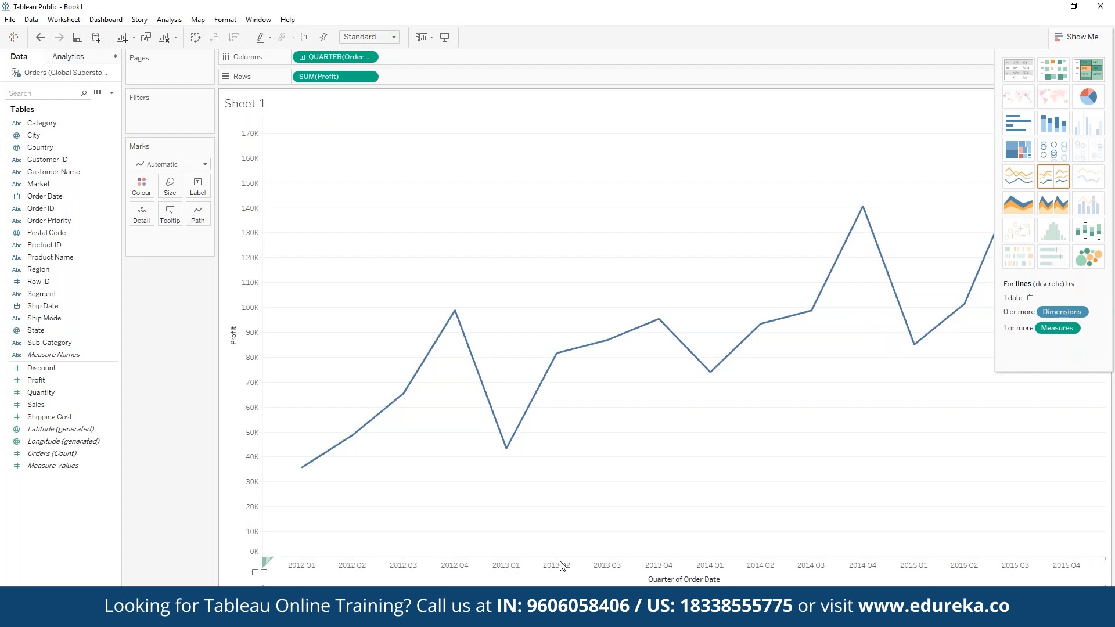
pyautogui.click(302, 57)
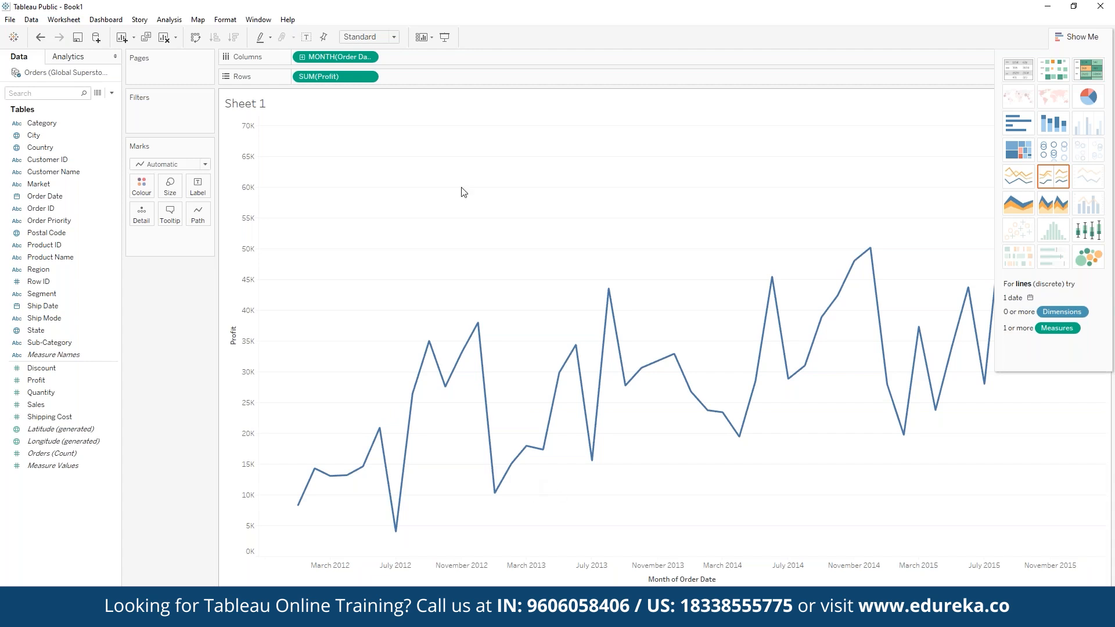
pyautogui.click(301, 56)
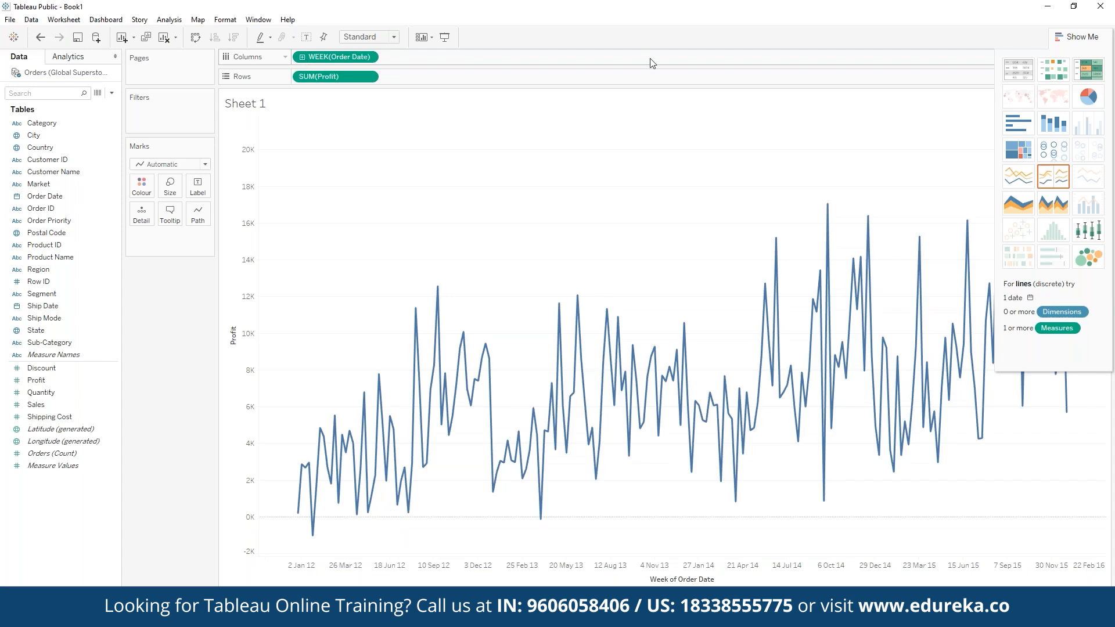
# Try the discrete lines chart and undo the changes back to the yearly Order Date level.
pyautogui.click(1054, 178)
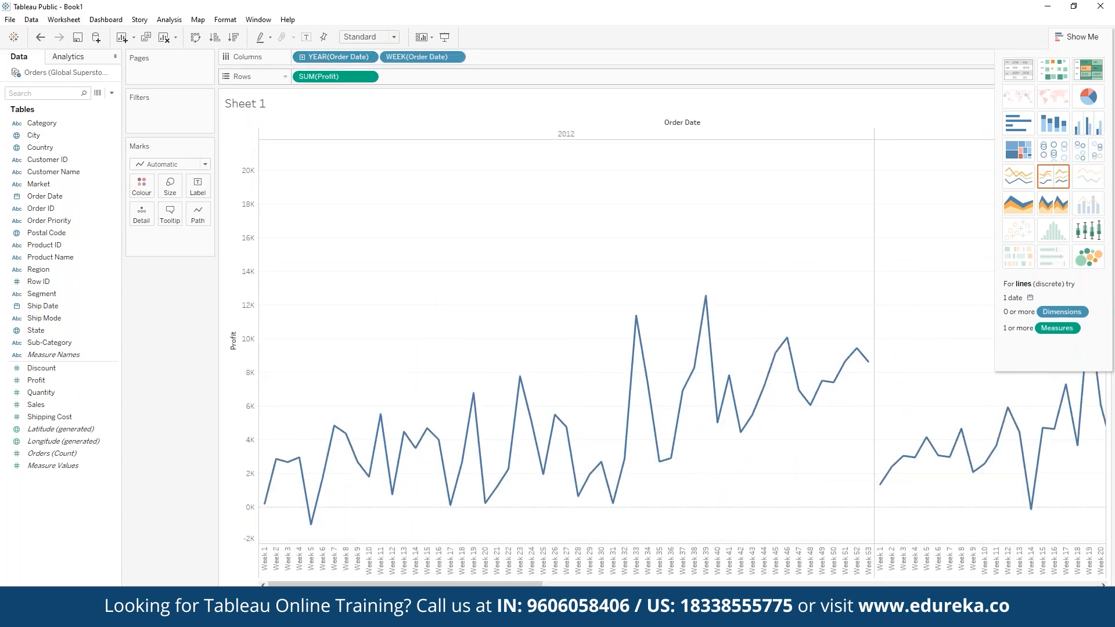
pyautogui.hotkey('ctrl', 'z')
pyautogui.hotkey('ctrl', 'z')
pyautogui.hotkey('ctrl', 'z')
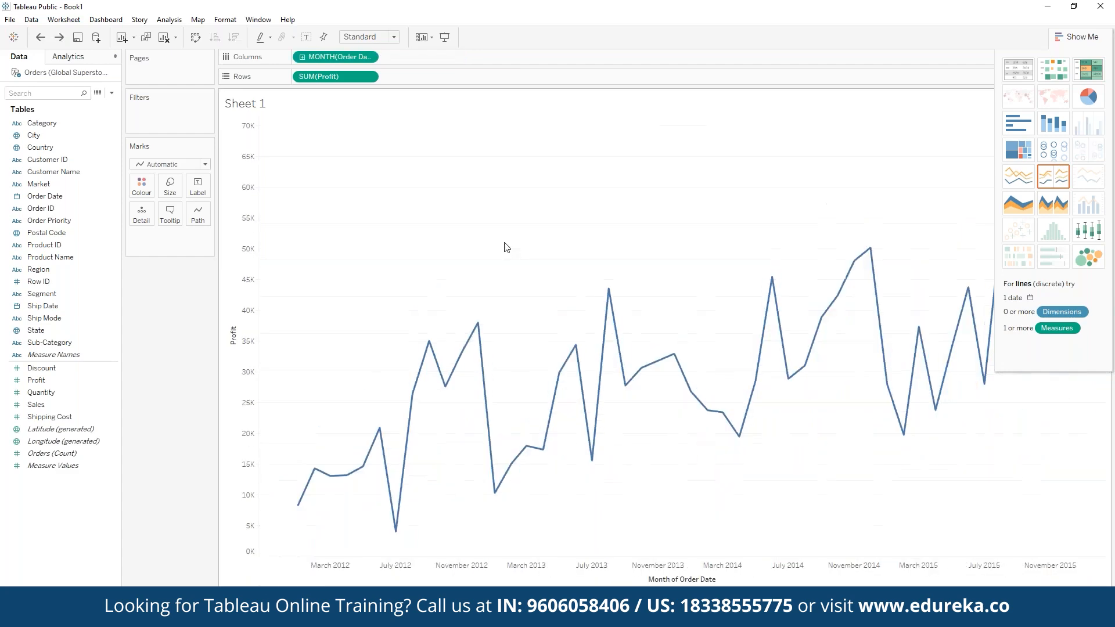
pyautogui.hotkey('ctrl', 'z')
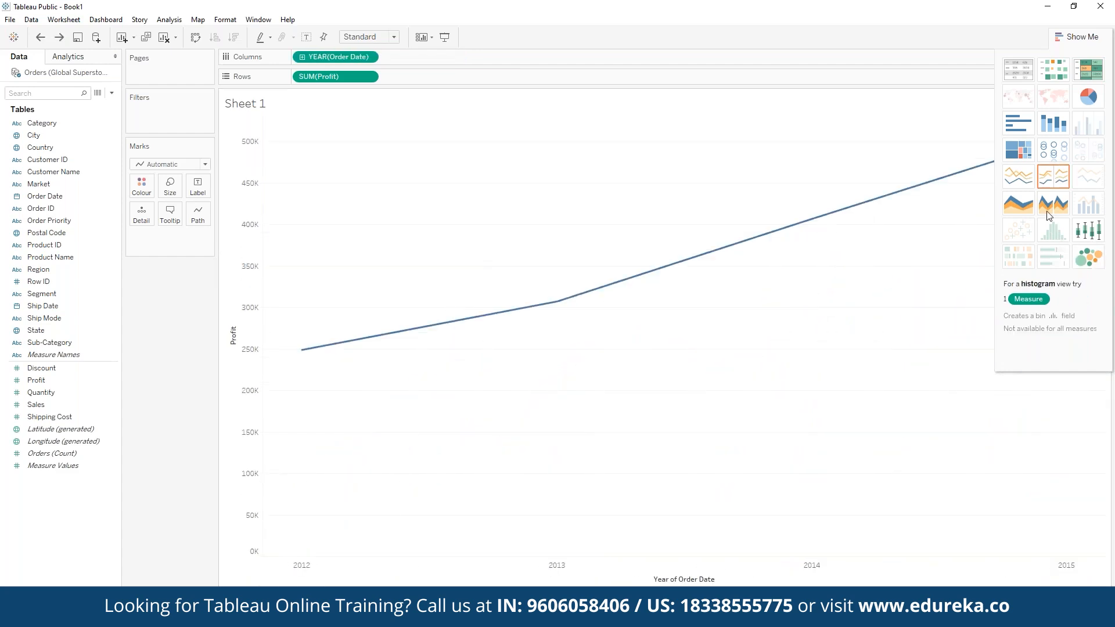
# Break Order Date down into months without the quarter level and colour the profit lines by year.
pyautogui.click(302, 57)
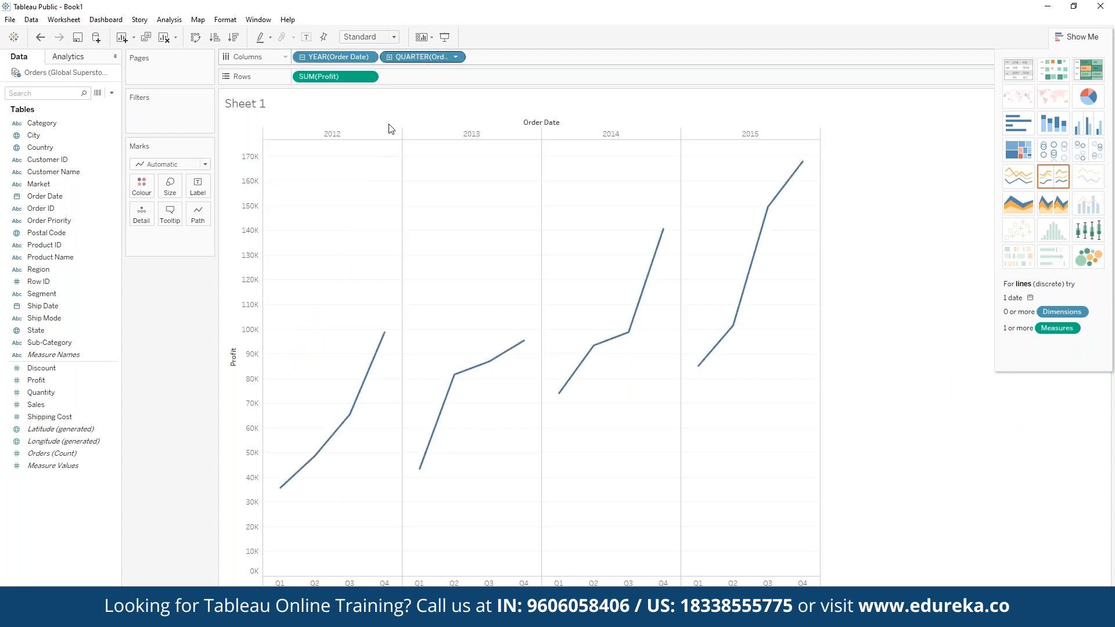
pyautogui.moveTo(753, 259)
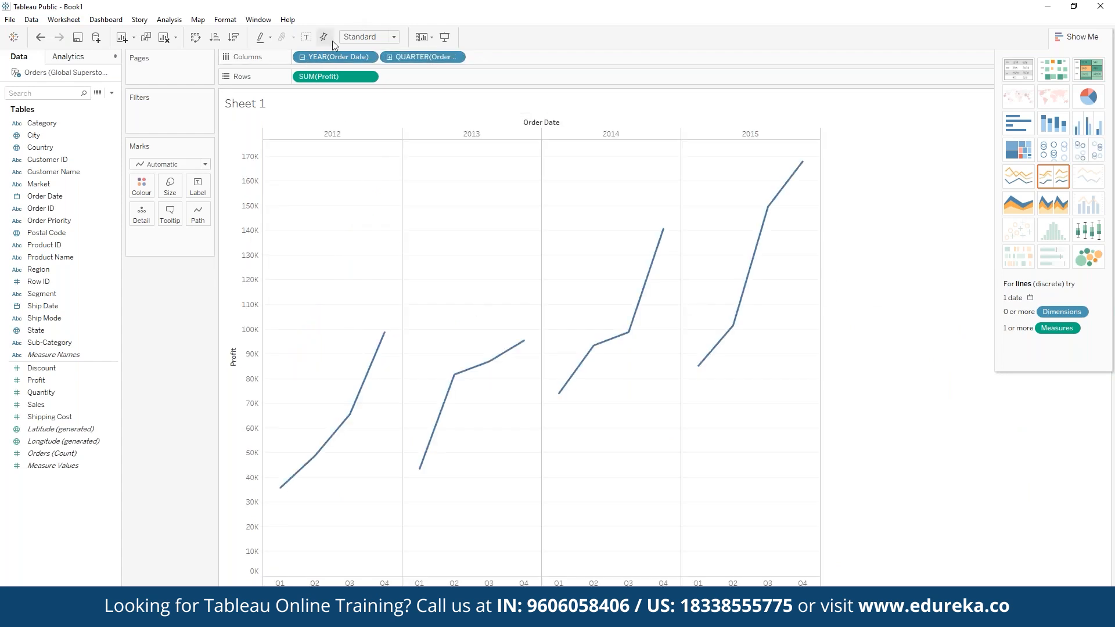
pyautogui.click(390, 58)
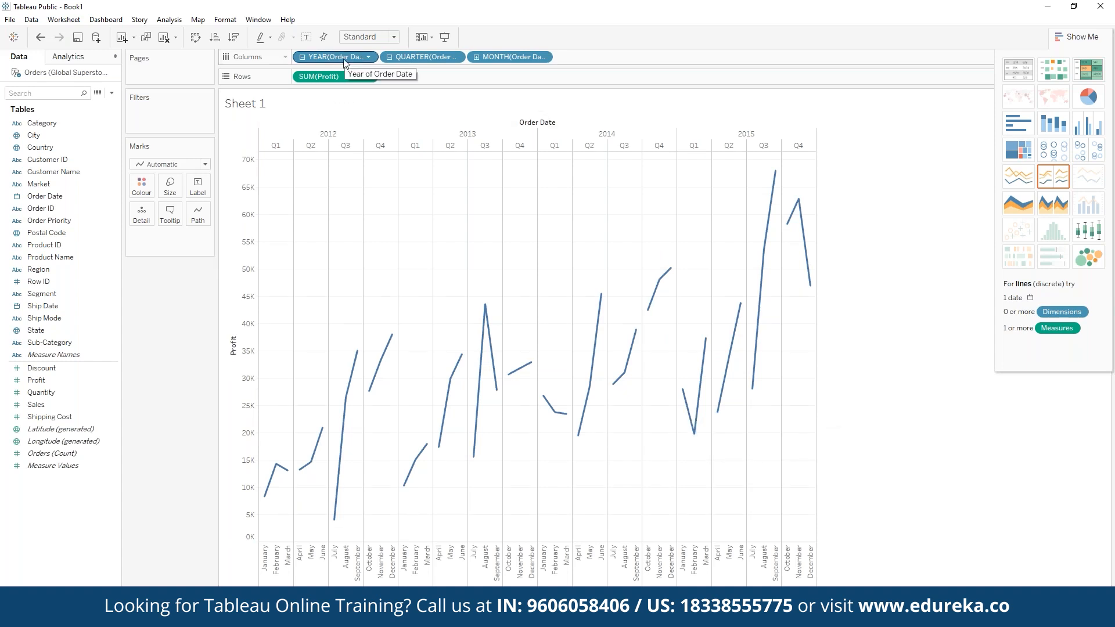
pyautogui.click(456, 57)
pyautogui.click(441, 491)
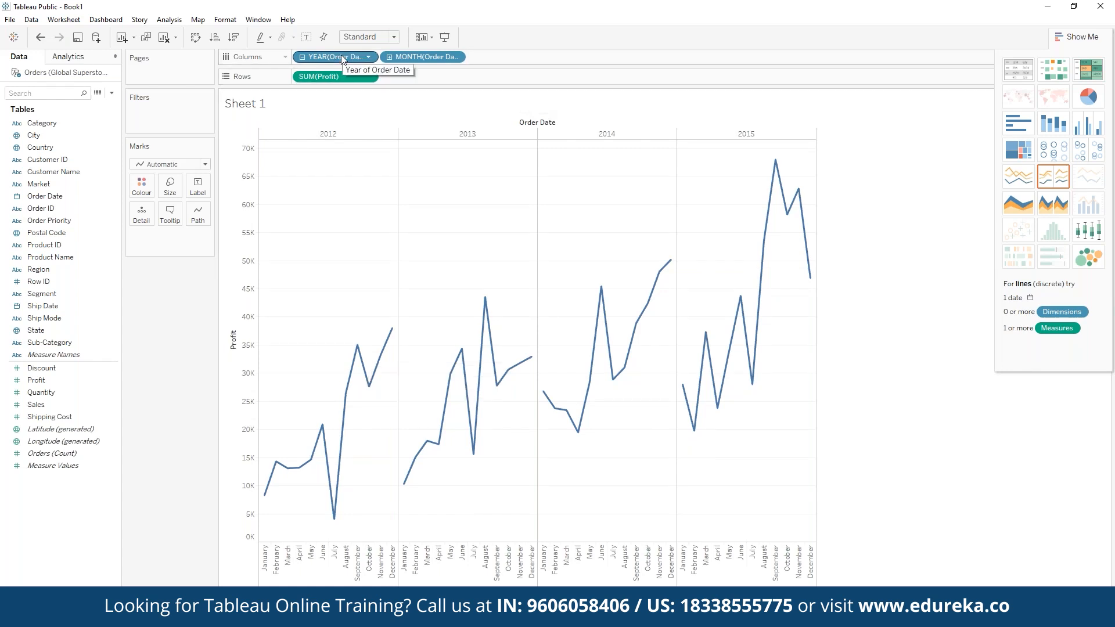
pyautogui.moveTo(340, 54); pyautogui.dragTo(141, 184)
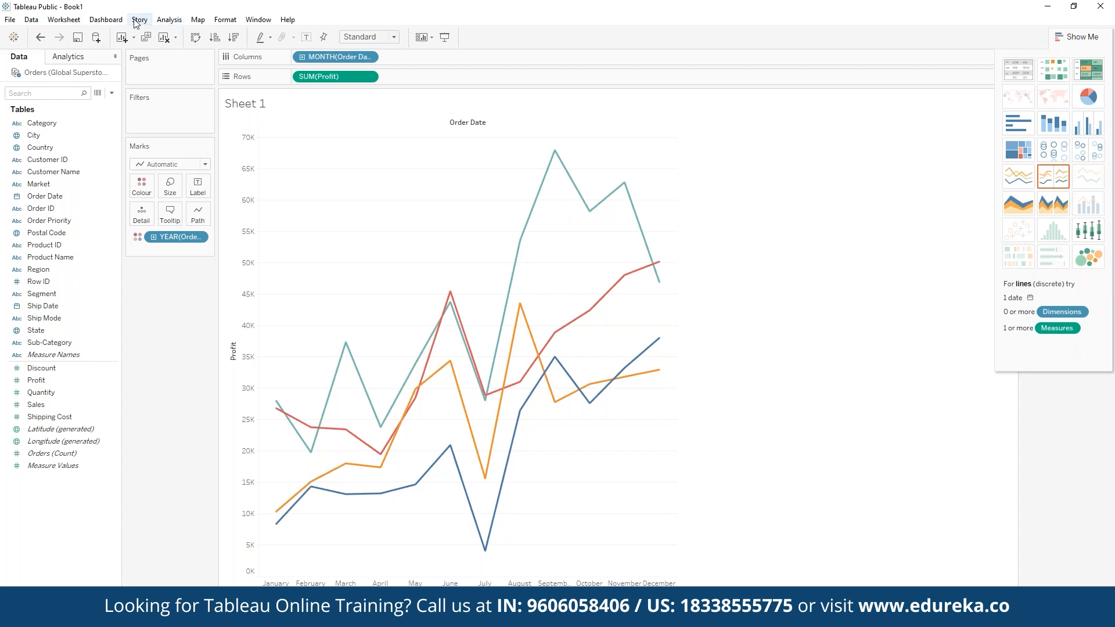
# Create a calculated field named Absolute with the formula ABS(-10).
pyautogui.click(169, 20)
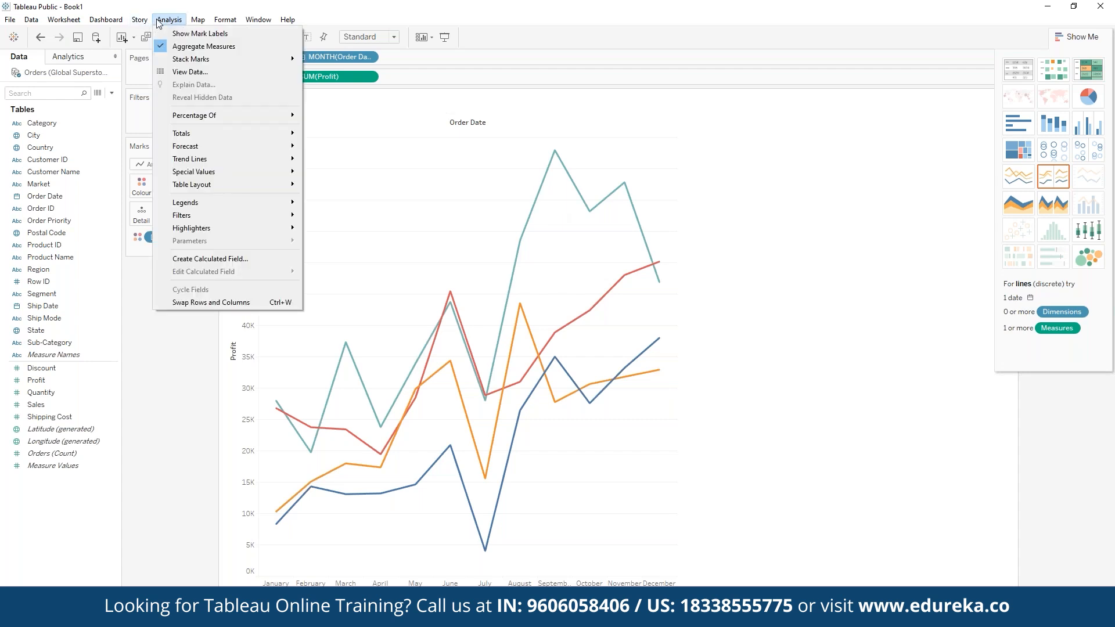
pyautogui.click(238, 264)
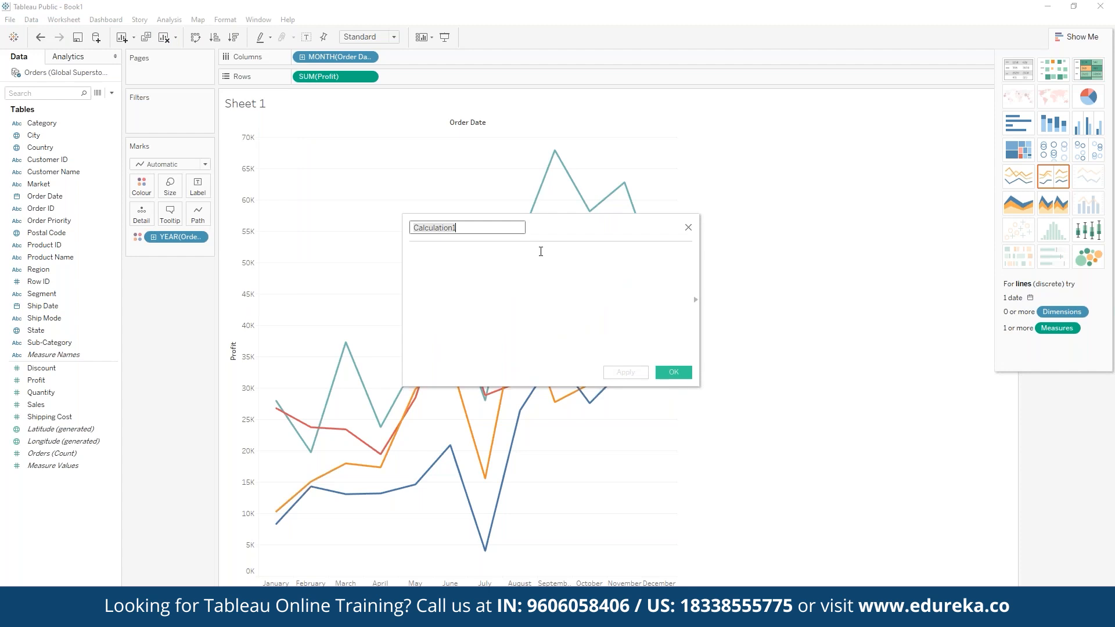
pyautogui.write('Absolurt')
pyautogui.press('BackSpace')
pyautogui.write('te')
pyautogui.click(541, 251)
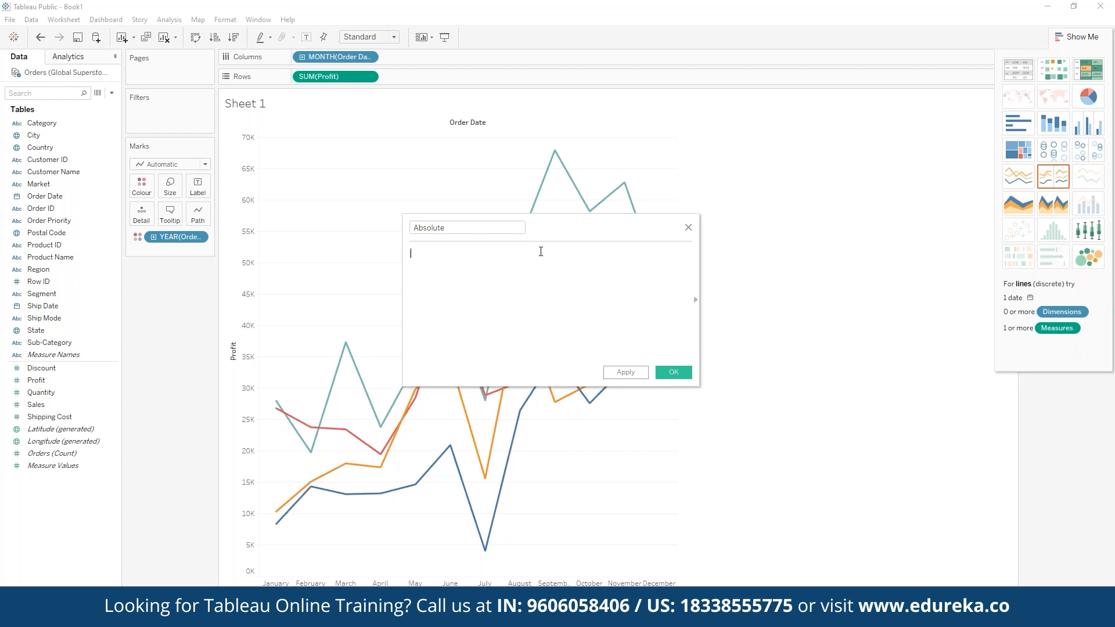
pyautogui.write('ABS')
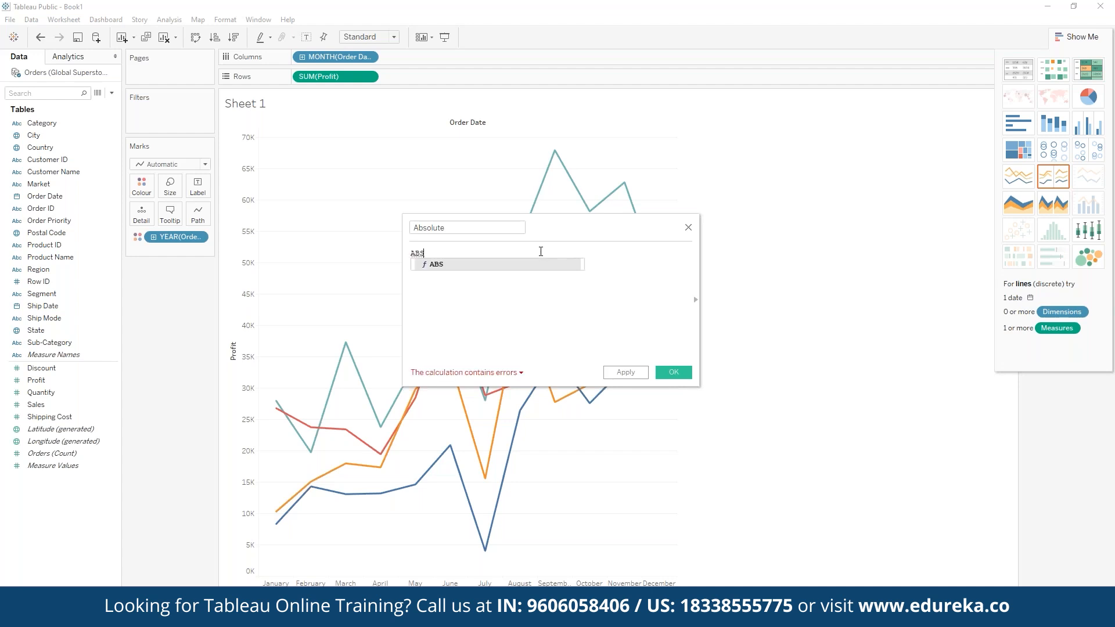
pyautogui.write('(')
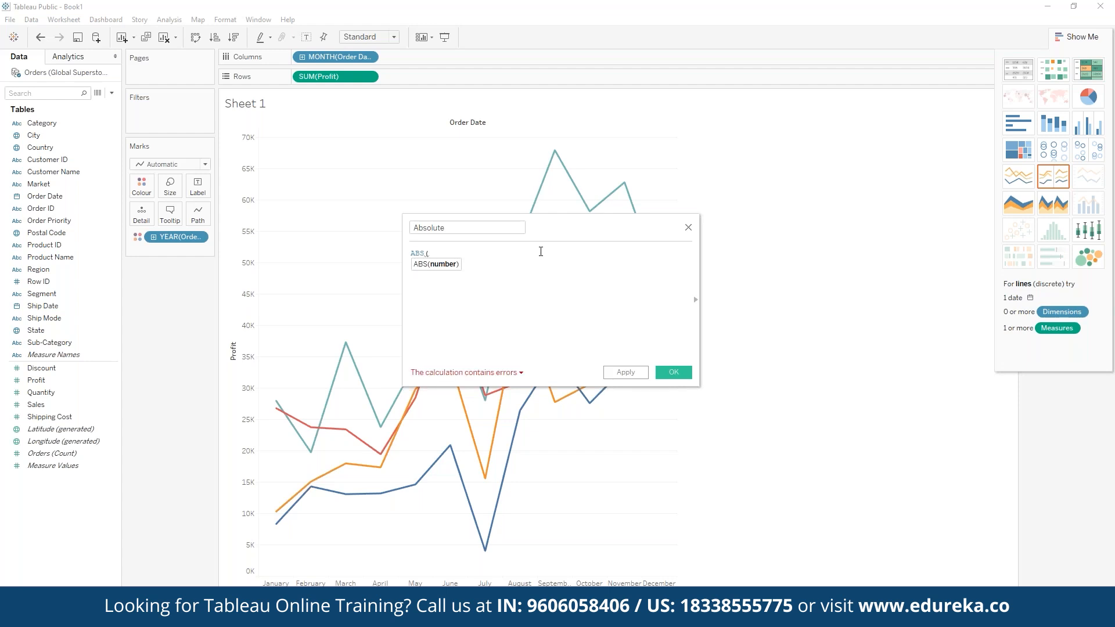
pyautogui.write('-10)')
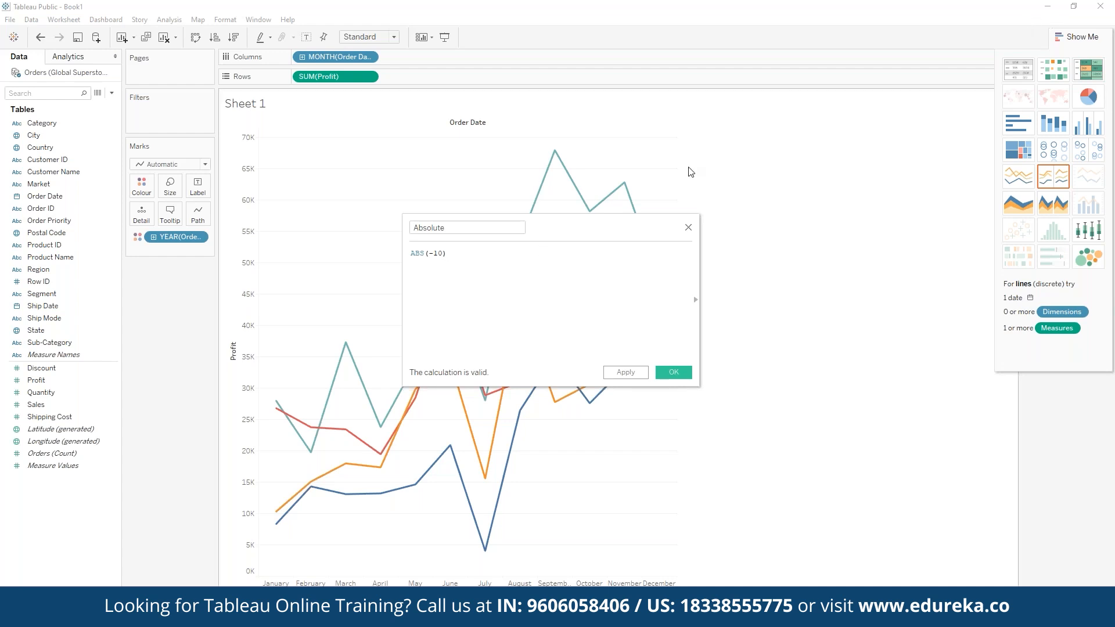
pyautogui.click(674, 372)
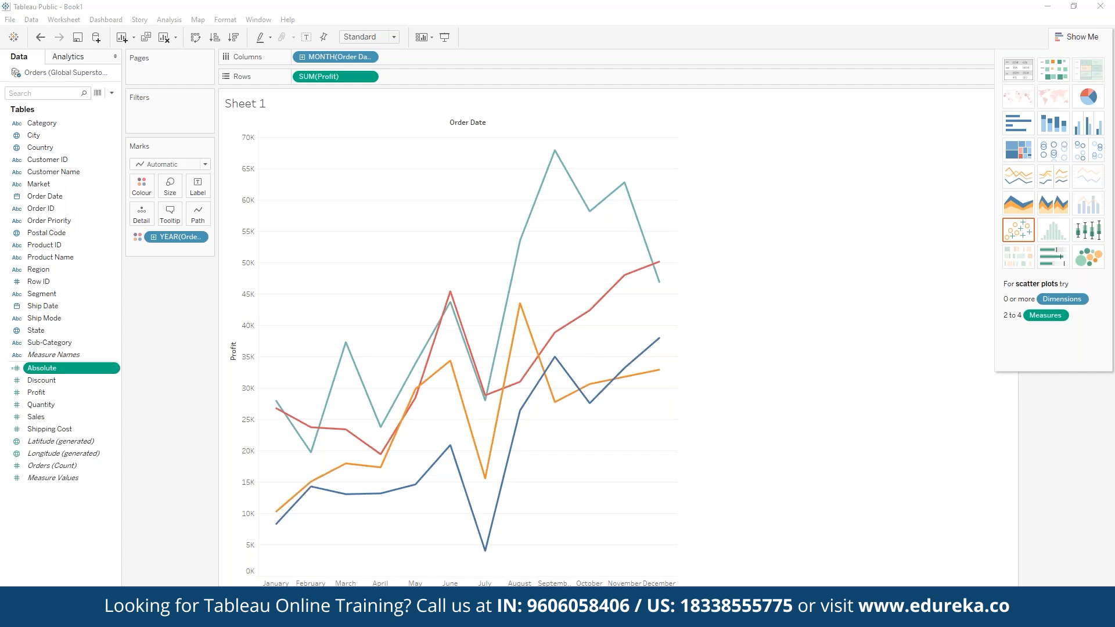
# Place the Absolute field as text on a new worksheet and aggregate it as an attribute.
pyautogui.click(114, 596)
pyautogui.moveTo(66, 368); pyautogui.dragTo(472, 318)
pyautogui.click(1103, 94)
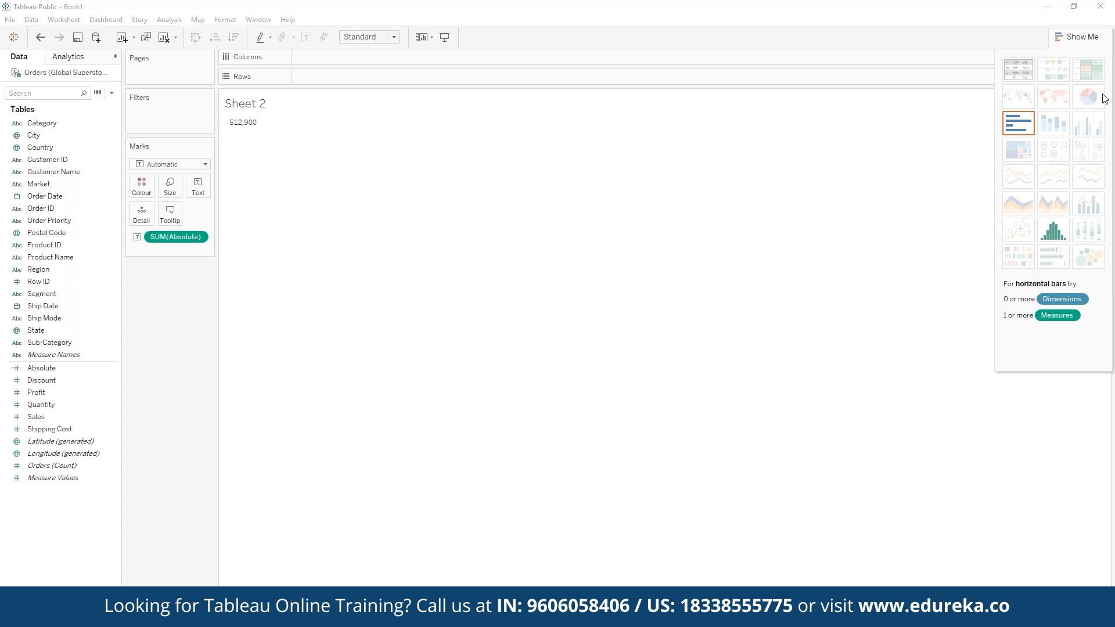
pyautogui.click(198, 237)
pyautogui.moveTo(197, 343)
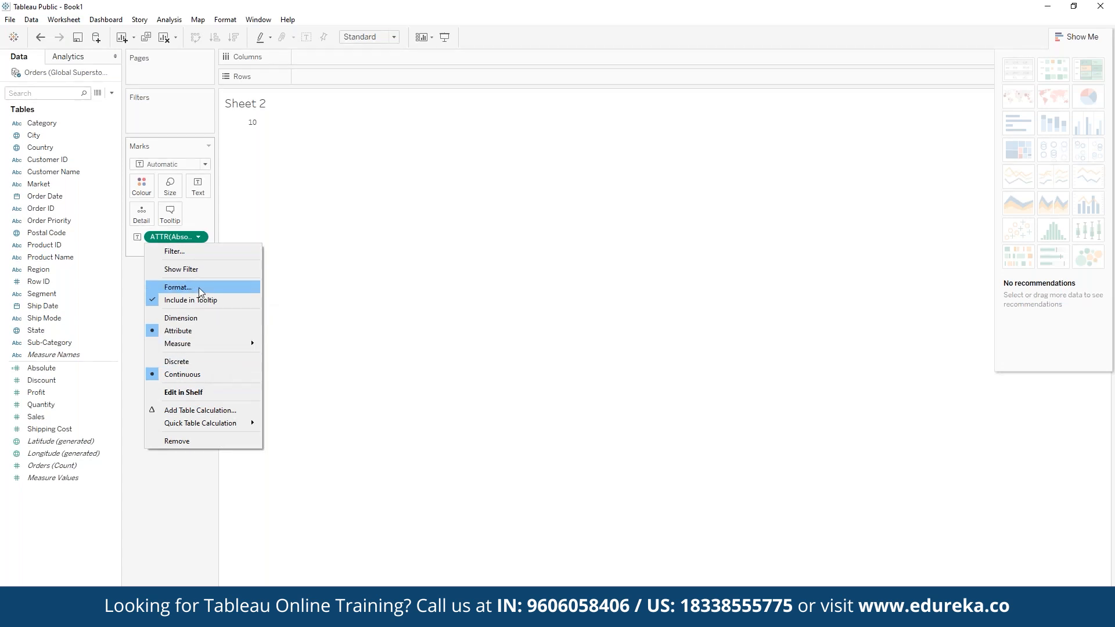
pyautogui.click(207, 392)
pyautogui.click(177, 237)
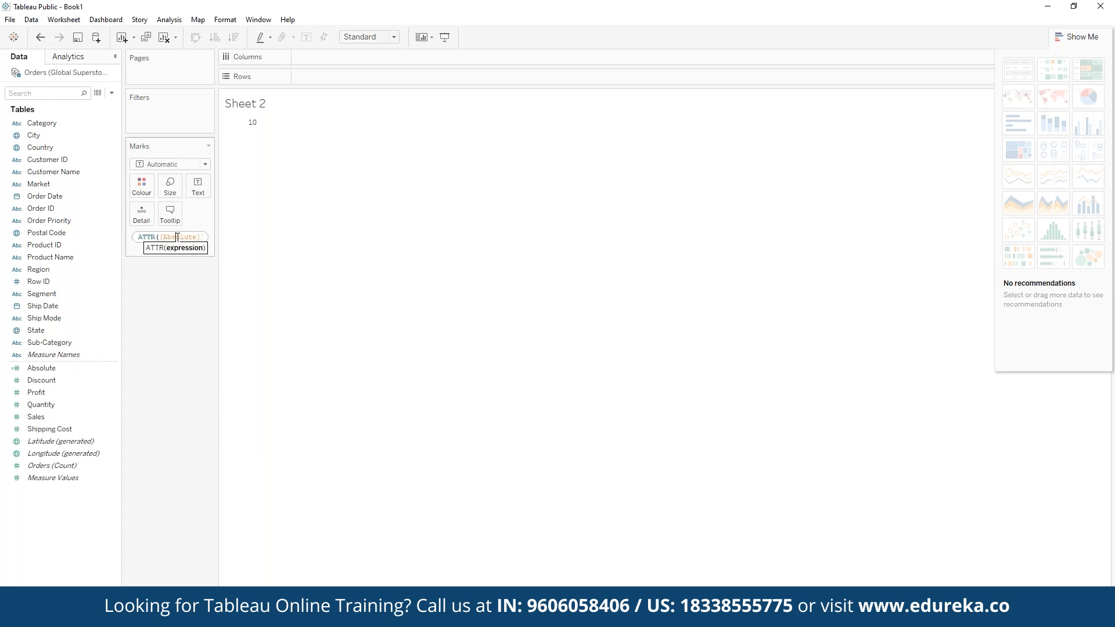
pyautogui.click(252, 287)
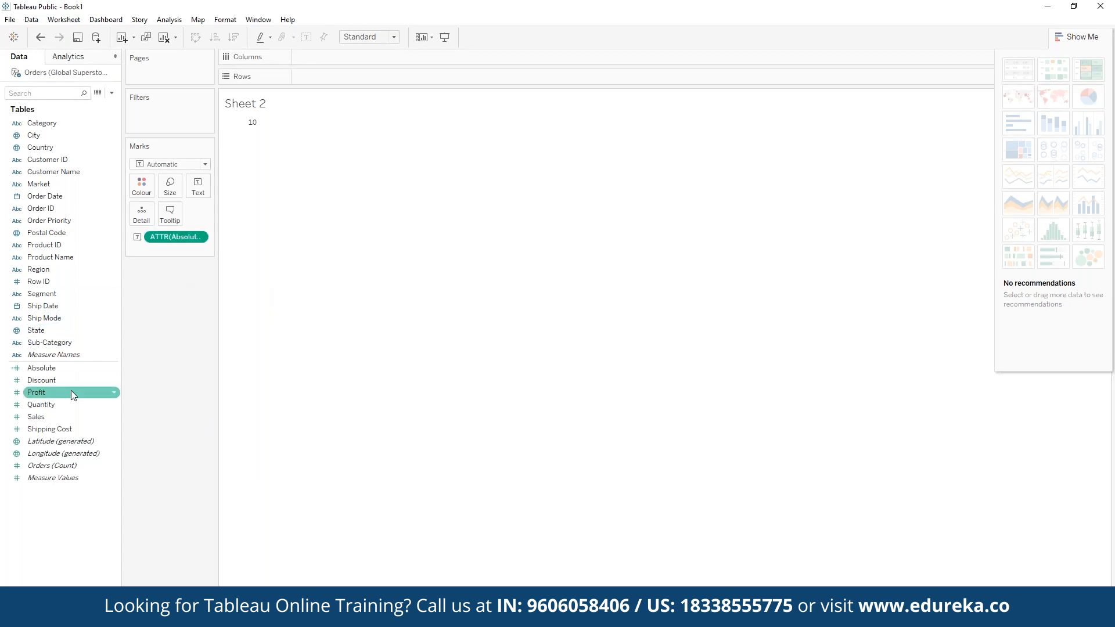
# Edit the Absolute calculated field so that its formula reads ABS([Sales]).
pyautogui.click(55, 370)
pyautogui.rightClick(53, 372)
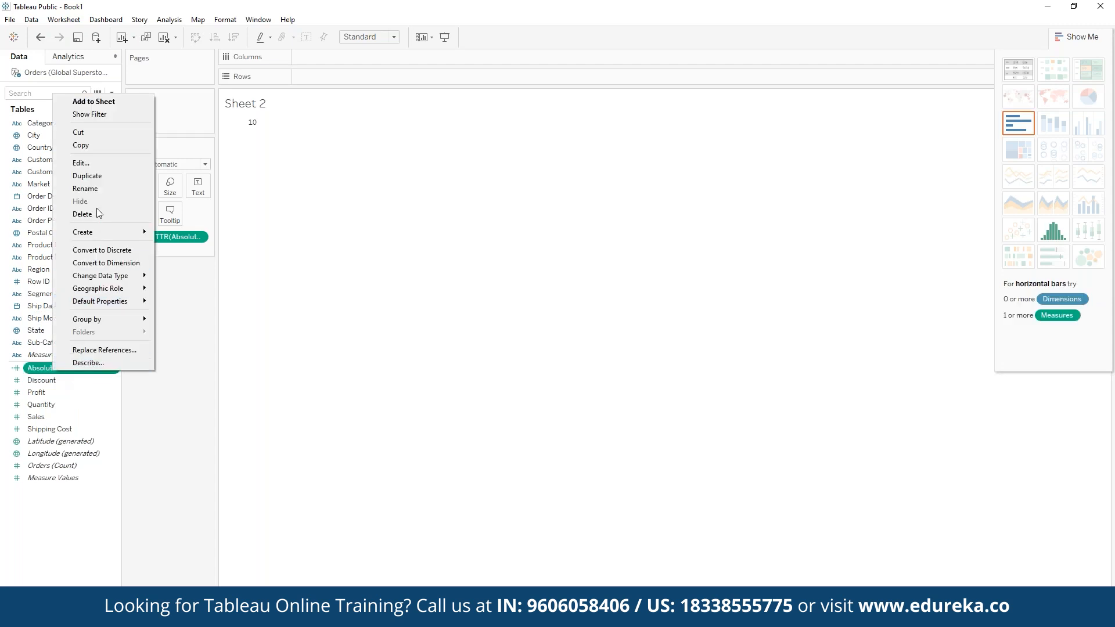
pyautogui.click(101, 165)
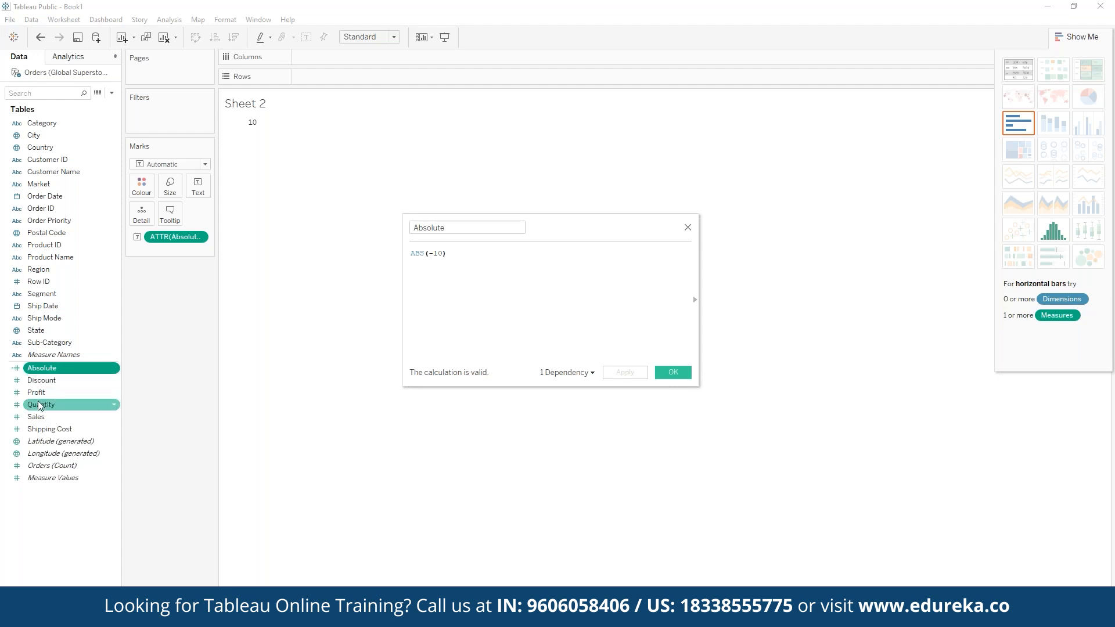
pyautogui.doubleClick(437, 253)
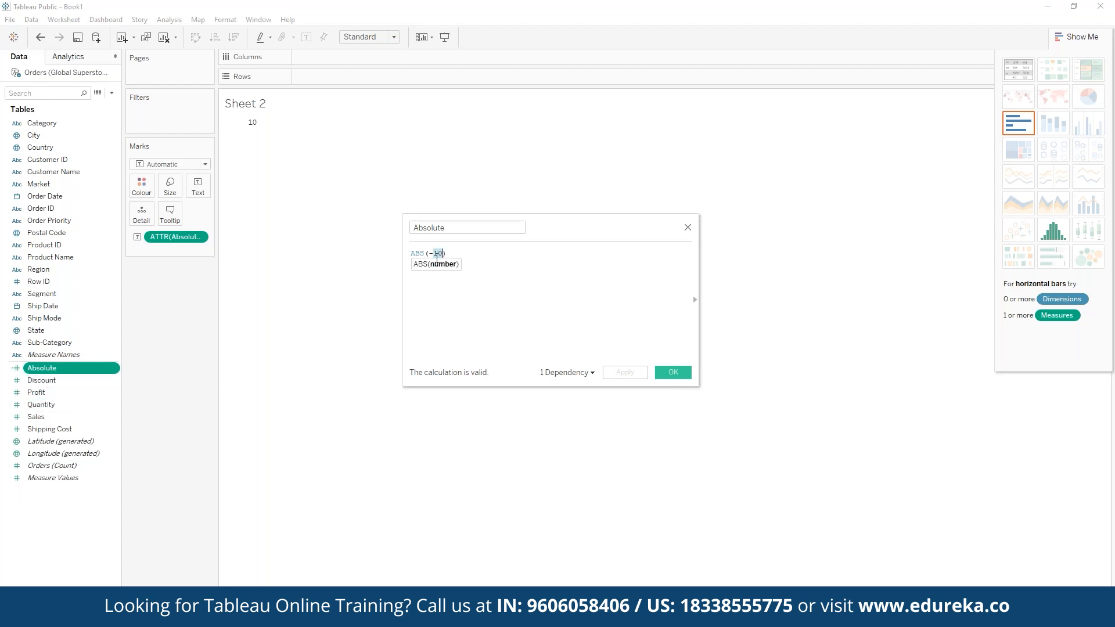
pyautogui.press('BackSpace')
pyautogui.press('BackSpace')
pyautogui.write('#')
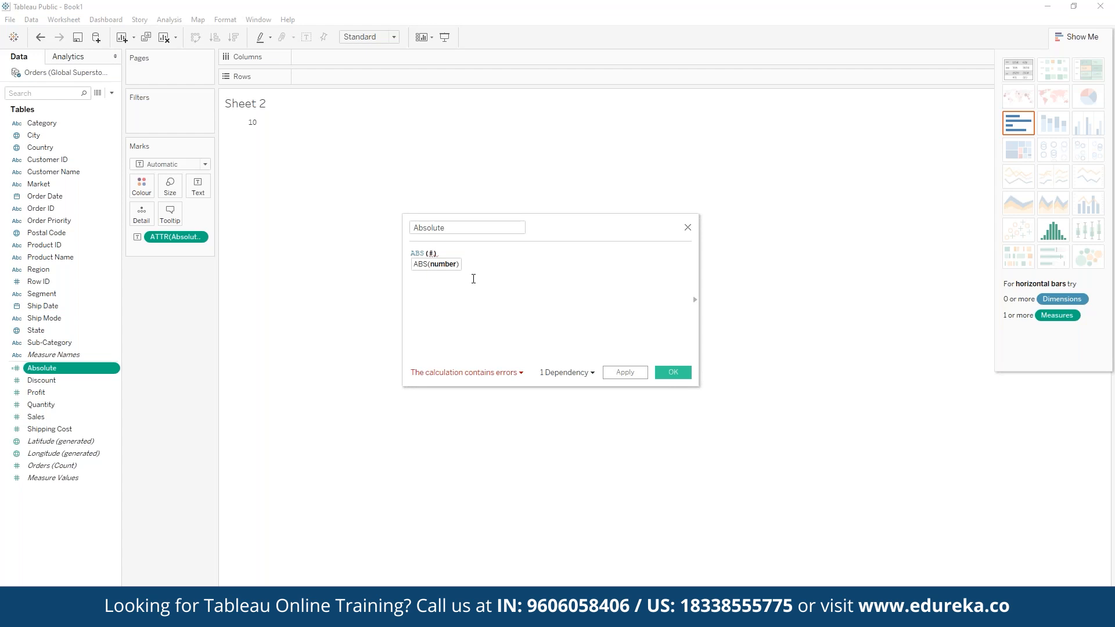
pyautogui.write('sa')
pyautogui.press('Left')
pyautogui.press('Left')
pyautogui.press('BackSpace')
pyautogui.press('BackSpace')
pyautogui.write('Sales')
pyautogui.press('Left')
pyautogui.press('Left')
pyautogui.press('Left')
pyautogui.press('Left')
pyautogui.press('Left')
pyautogui.press('BackSpace')
pyautogui.moveTo(462, 254); pyautogui.dragTo(430, 256)
pyautogui.press('BackSpace')
pyautogui.write('[Sales')
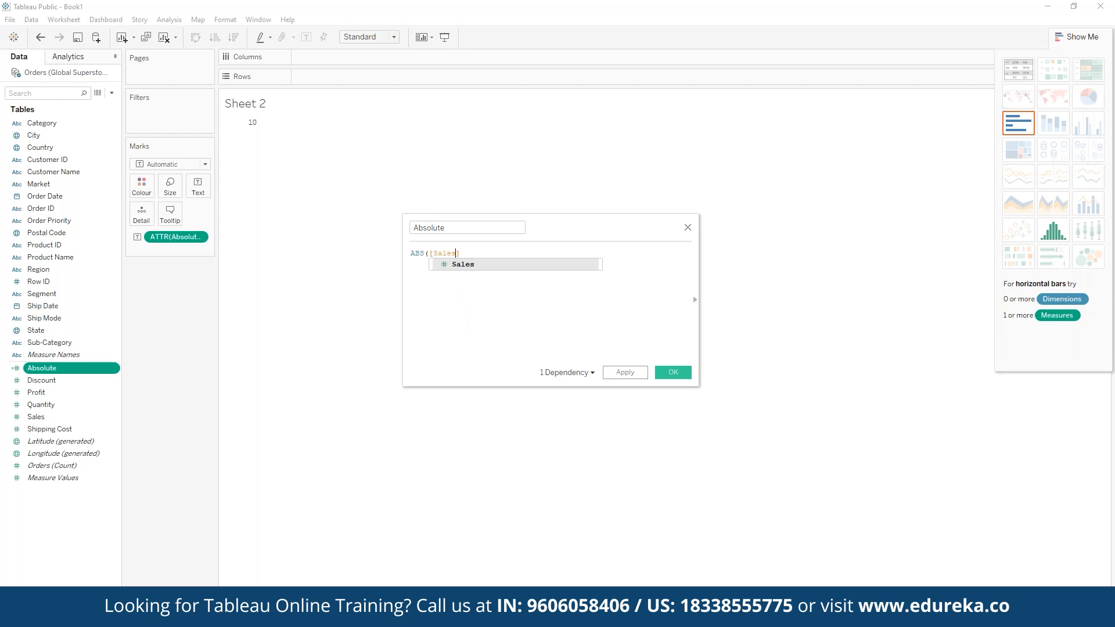
pyautogui.press('Return')
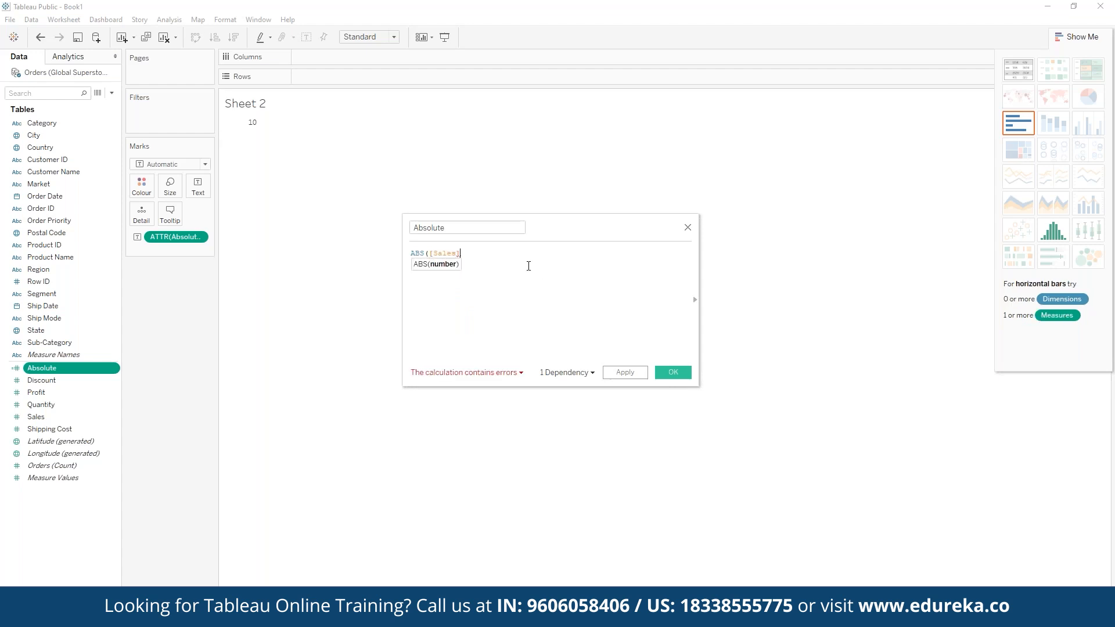
pyautogui.write(')')
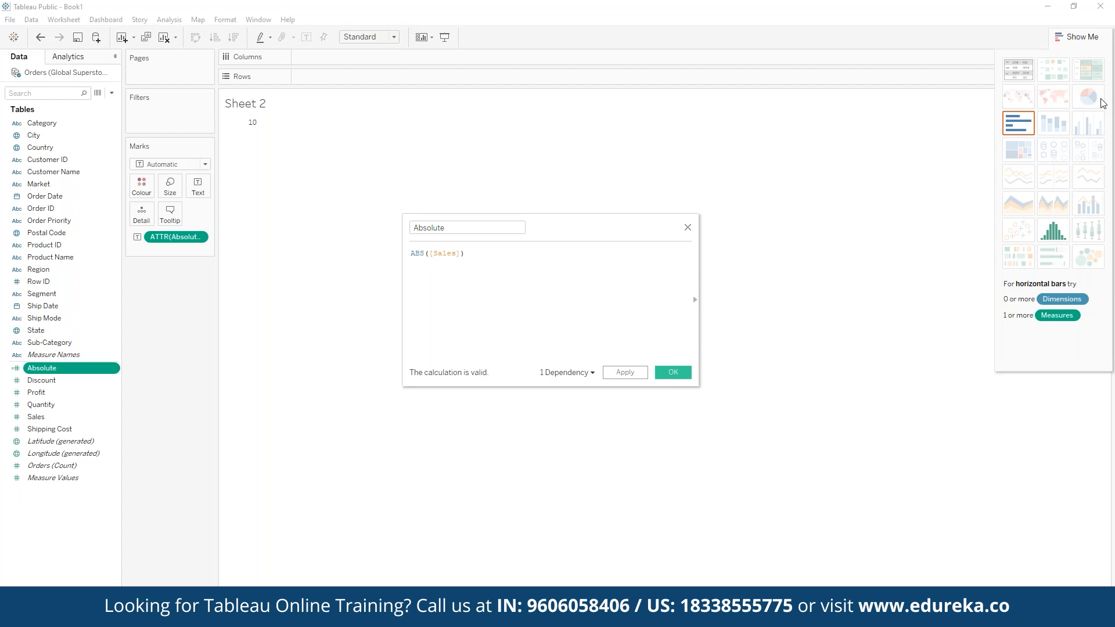
pyautogui.moveTo(42, 123); pyautogui.dragTo(371, 78)
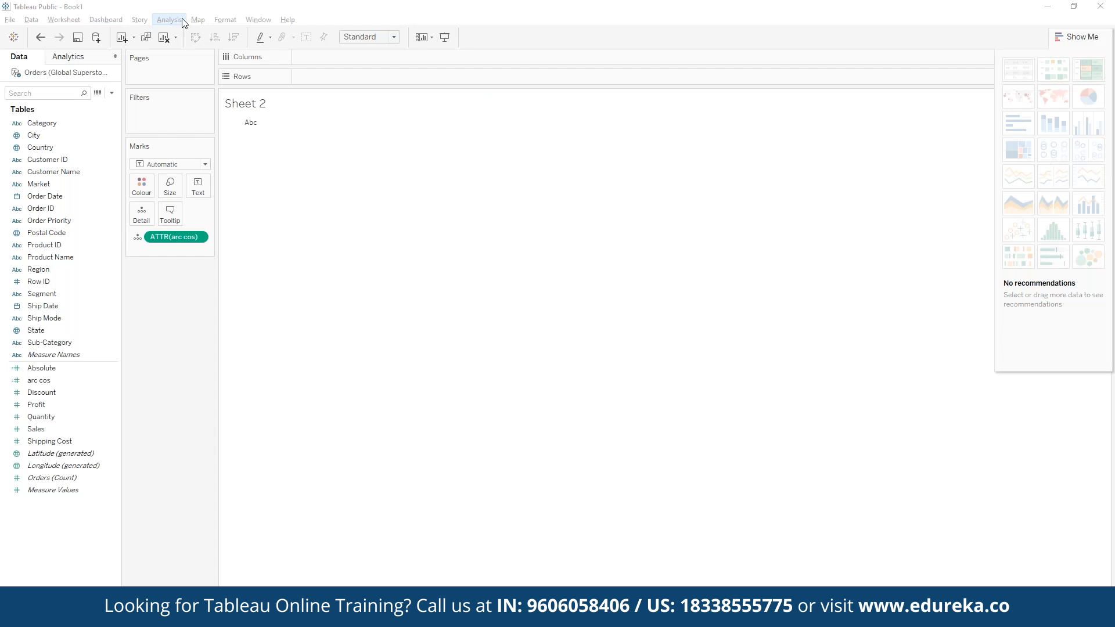
# Create a calculated field named CEILING with the formula CEILING(10.254).
pyautogui.click(169, 19)
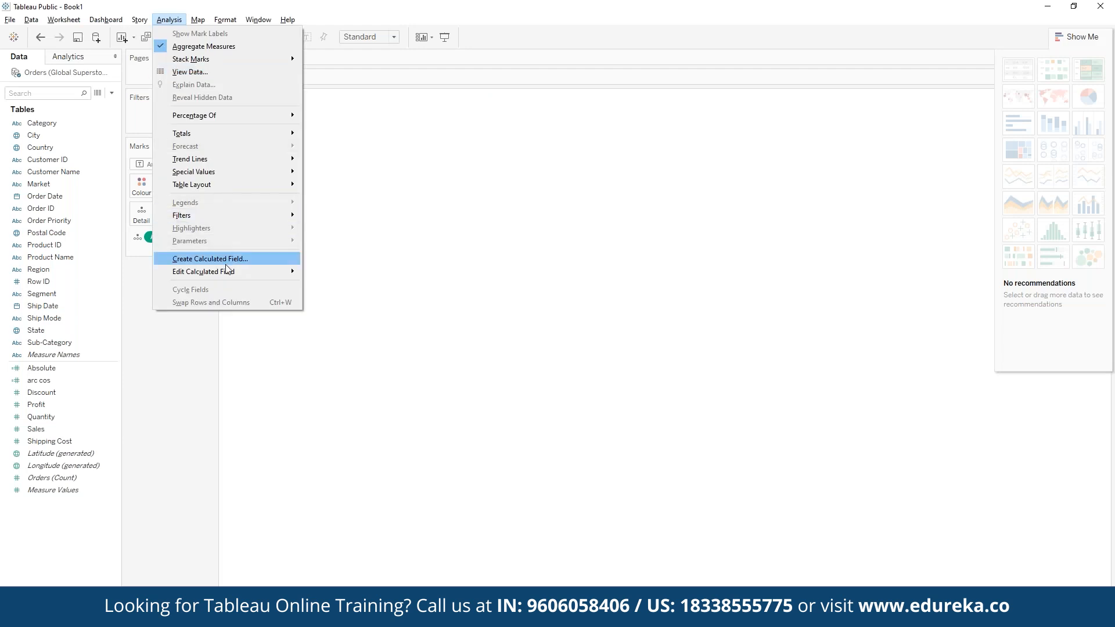
pyautogui.moveTo(227, 268)
pyautogui.click(230, 262)
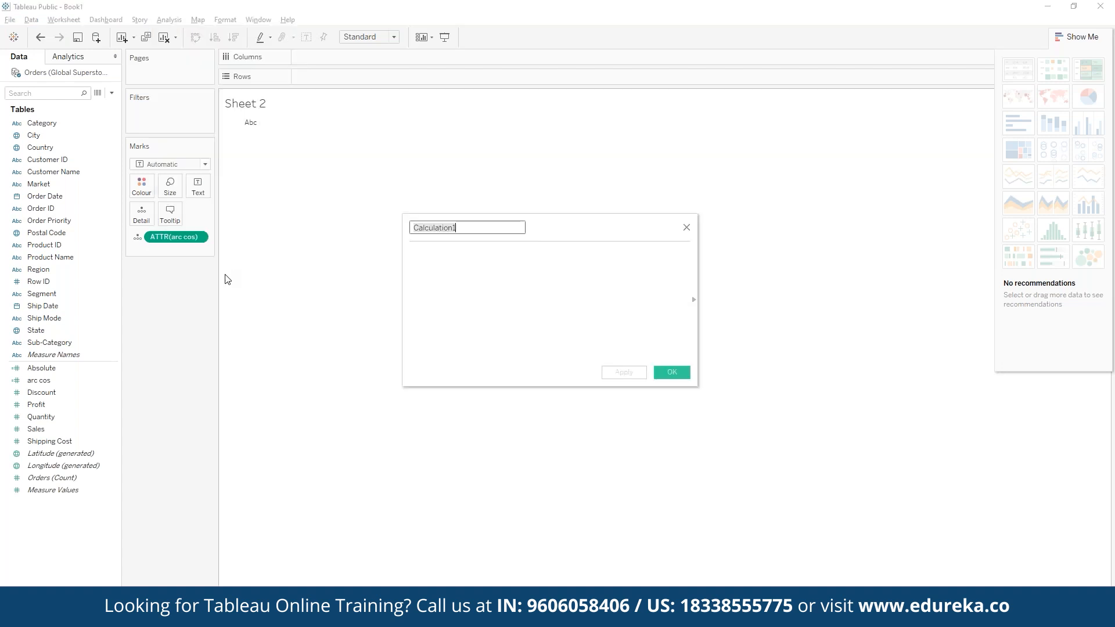
pyautogui.write('C')
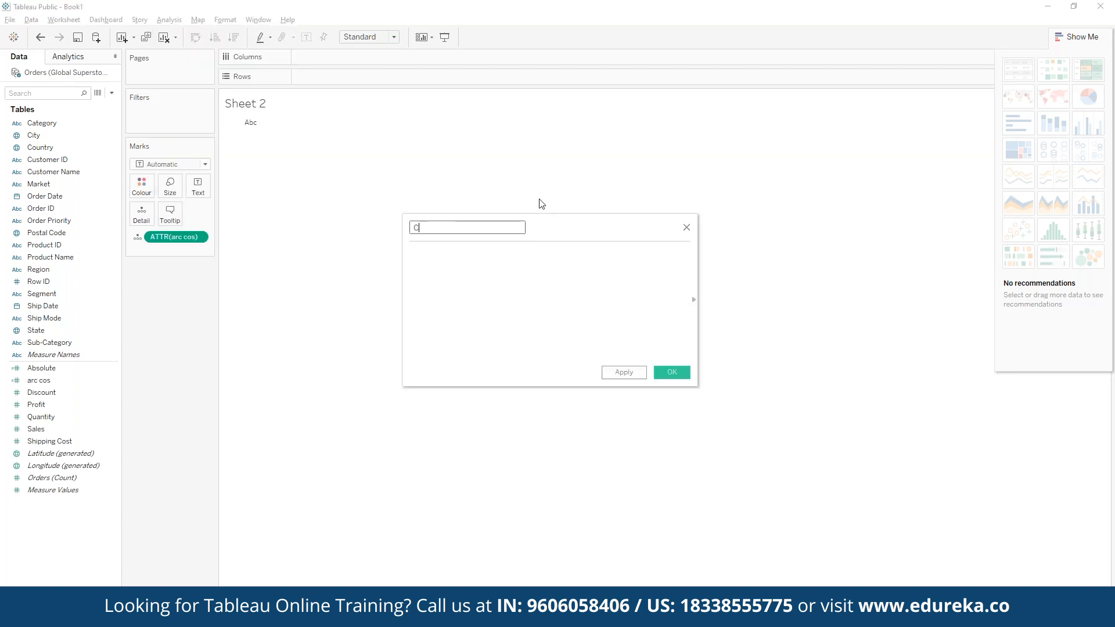
pyautogui.write('EILING')
pyautogui.click(522, 267)
pyautogui.write('CE')
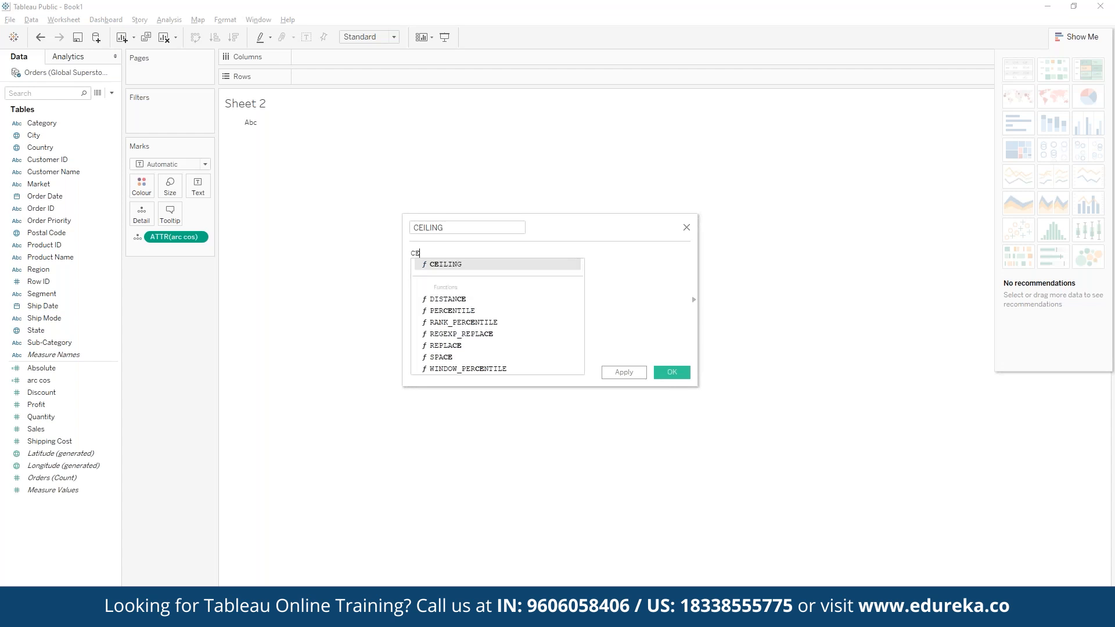
pyautogui.press('Return')
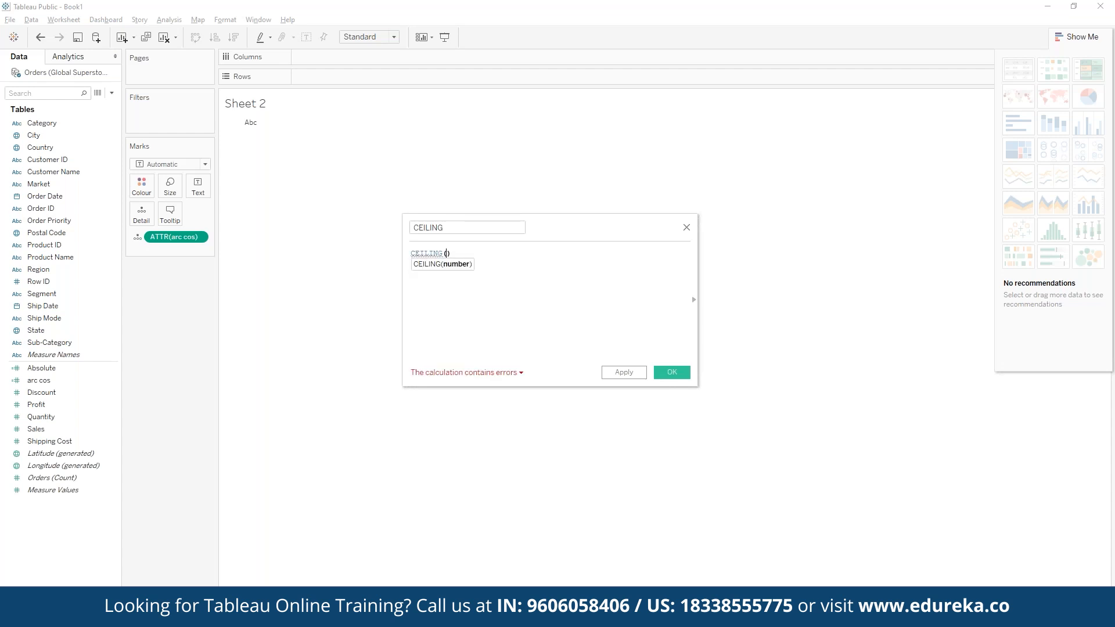
pyautogui.write('10.254')
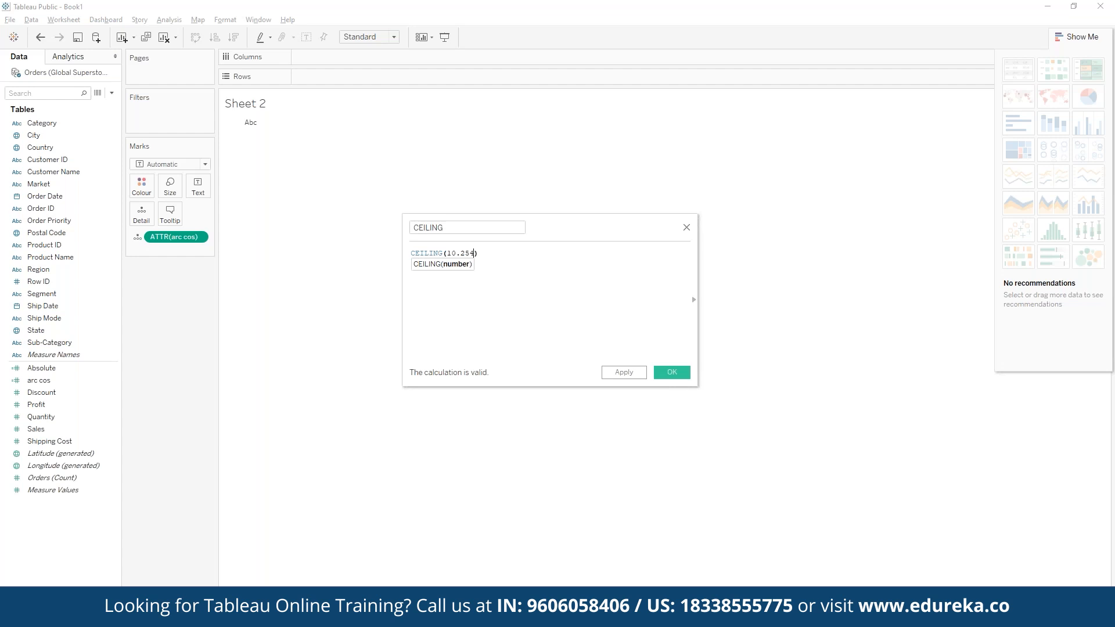
pyautogui.click(672, 373)
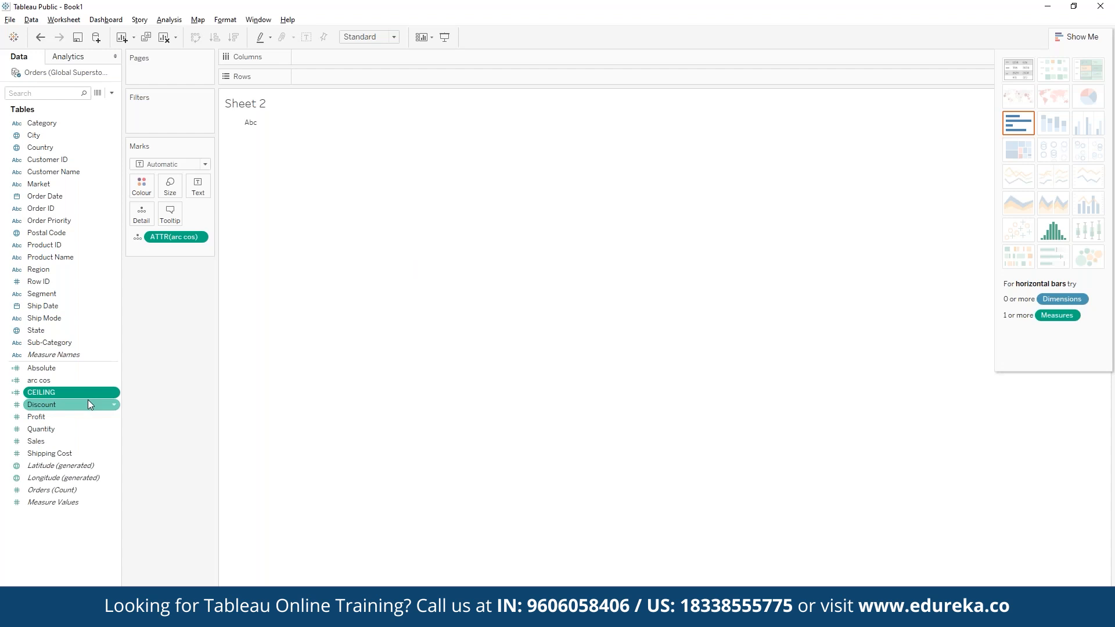
# Replace the arc cos field on the sheet with CEILING as text, aggregated as an attribute.
pyautogui.click(198, 237)
pyautogui.click(187, 441)
pyautogui.moveTo(58, 392); pyautogui.dragTo(308, 310)
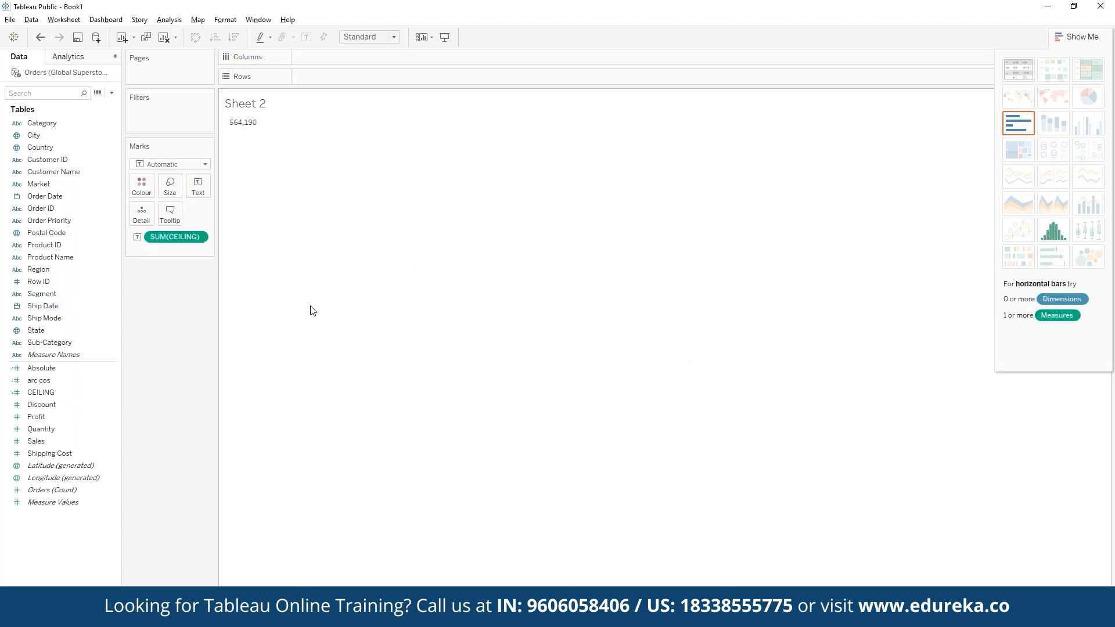
pyautogui.rightClick(184, 238)
pyautogui.click(227, 326)
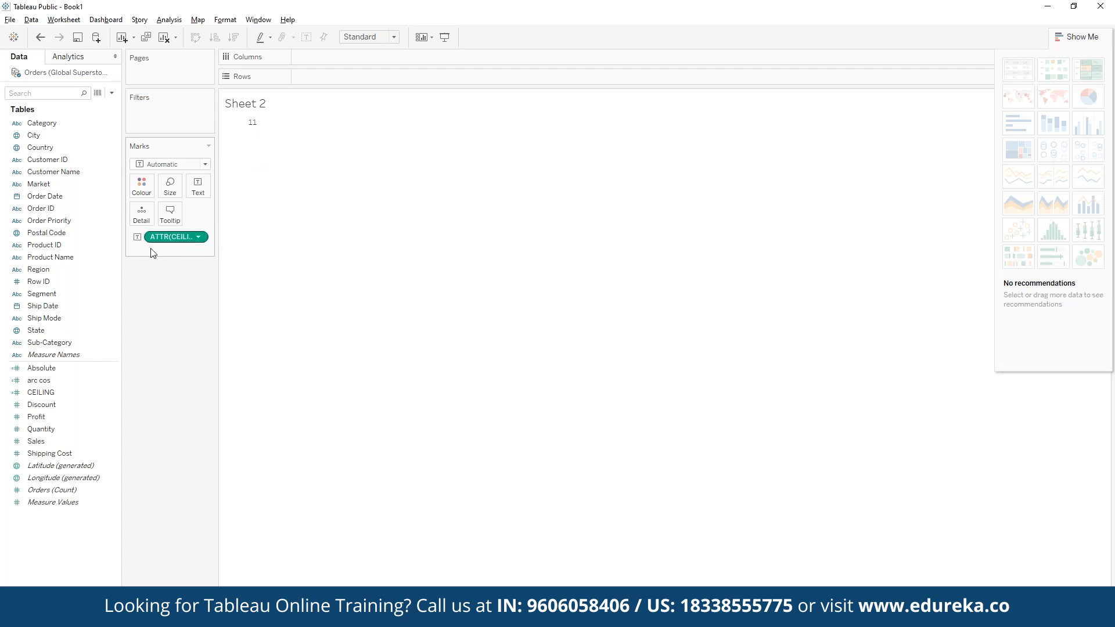
# Open the CEILING calculated field for editing and examine the decimal part of its argument.
pyautogui.rightClick(61, 392)
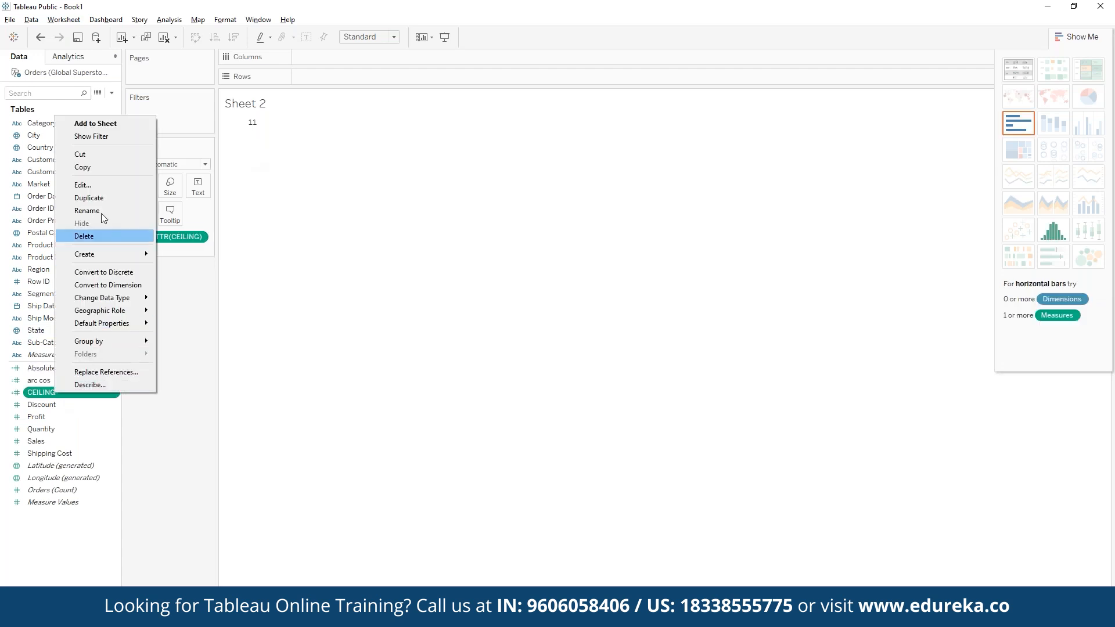
pyautogui.click(106, 186)
pyautogui.moveTo(460, 255); pyautogui.dragTo(473, 254)
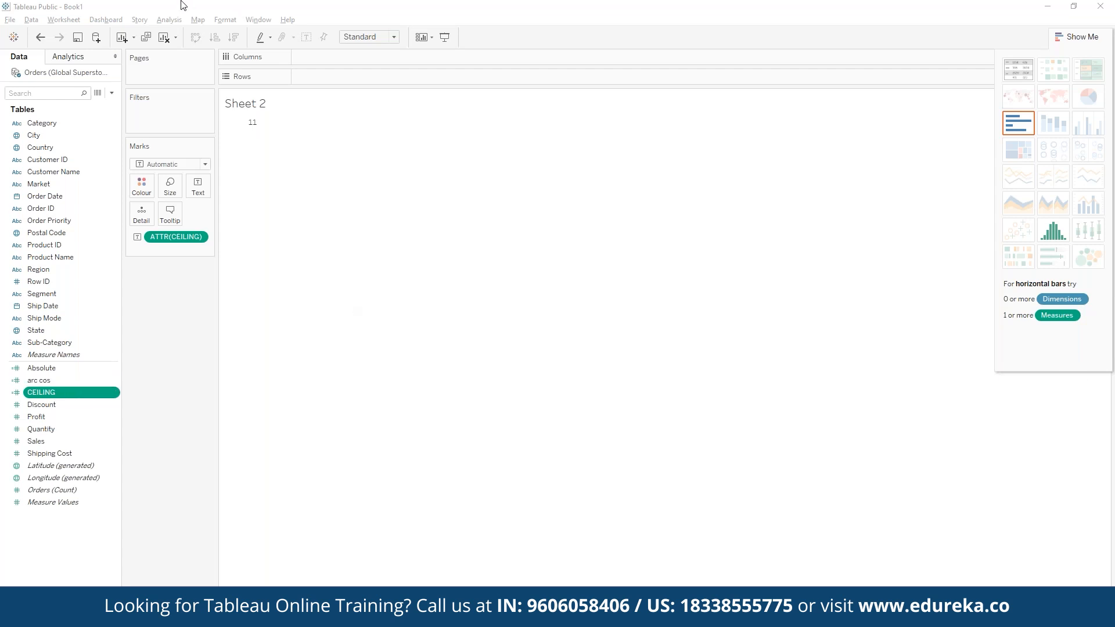
# Create a calculated field named Floor with the formula FLOOR(5.987).
pyautogui.click(169, 20)
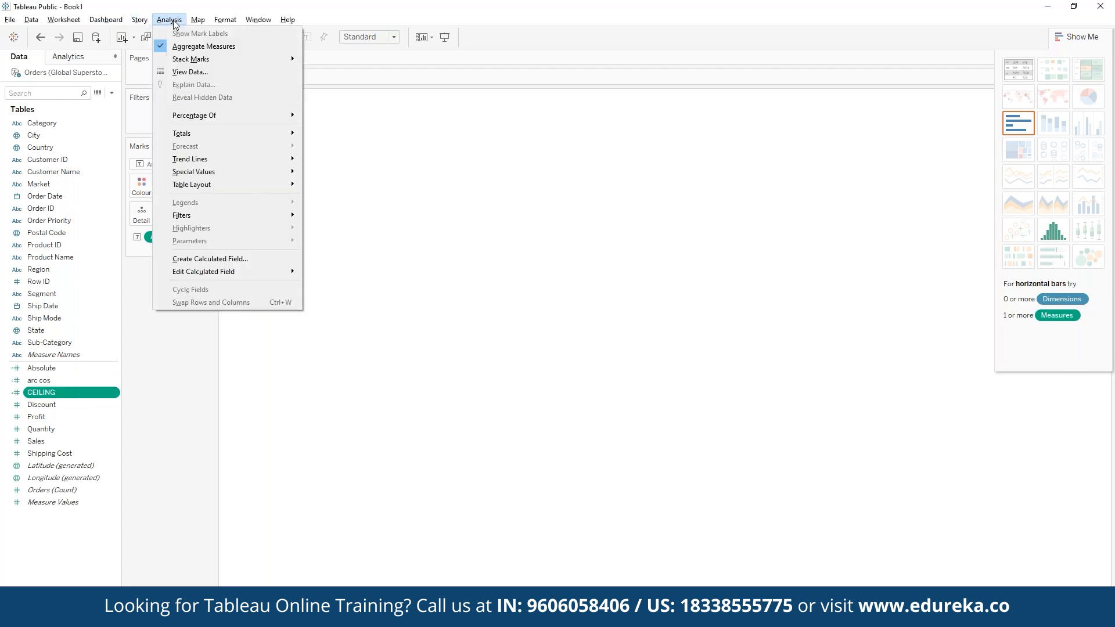
pyautogui.click(211, 259)
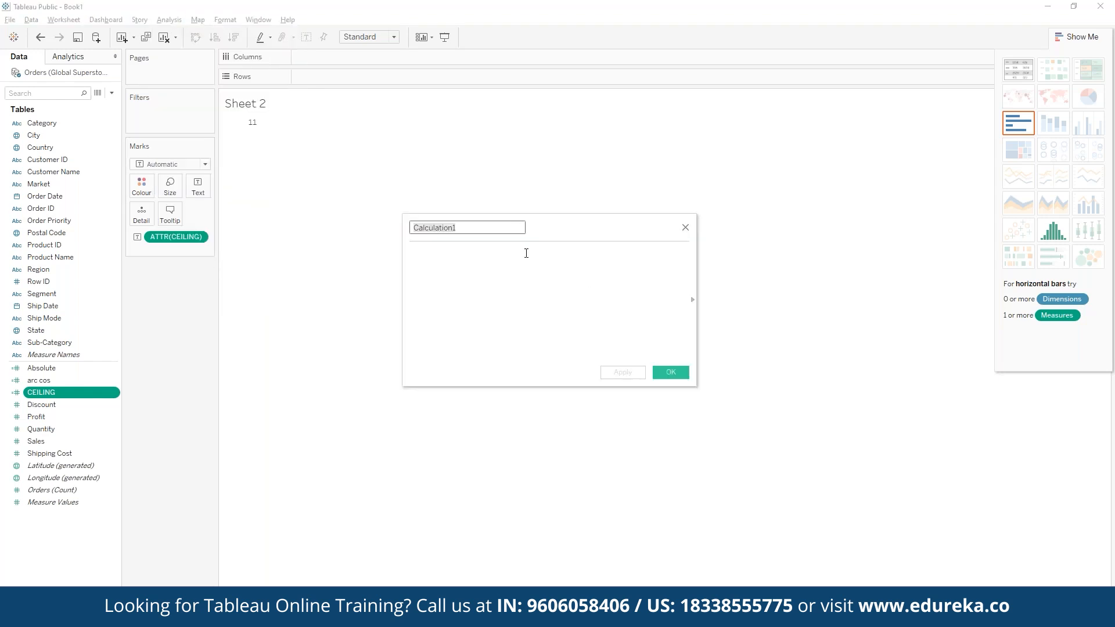
pyautogui.write('Floor')
pyautogui.press('Tab')
pyautogui.write('Flo')
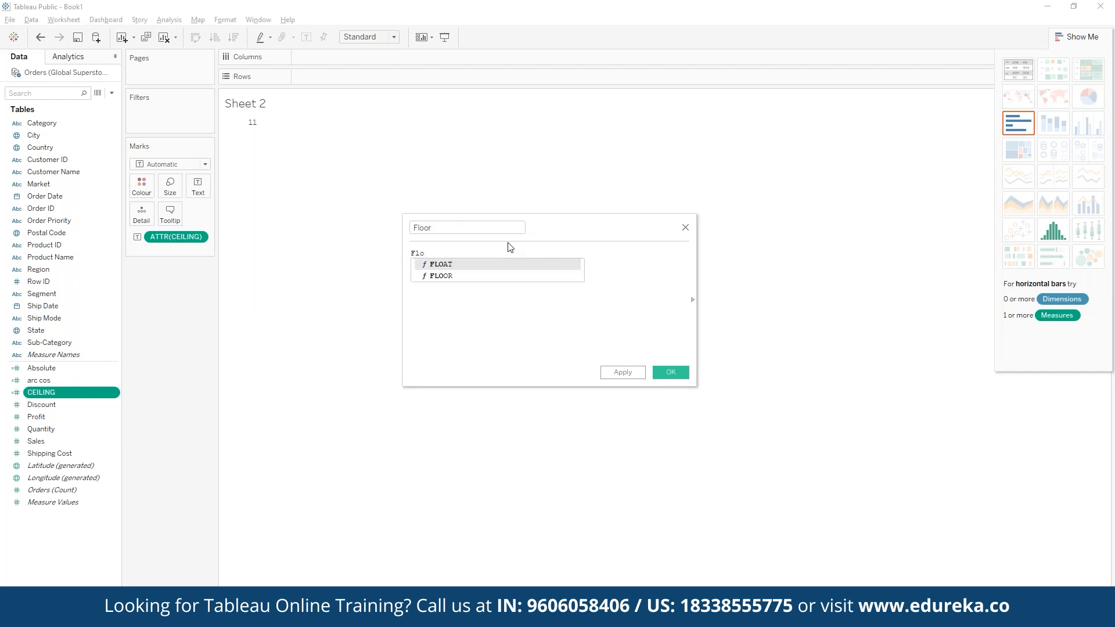
pyautogui.press('Down')
pyautogui.press('Return')
pyautogui.write('5.987')
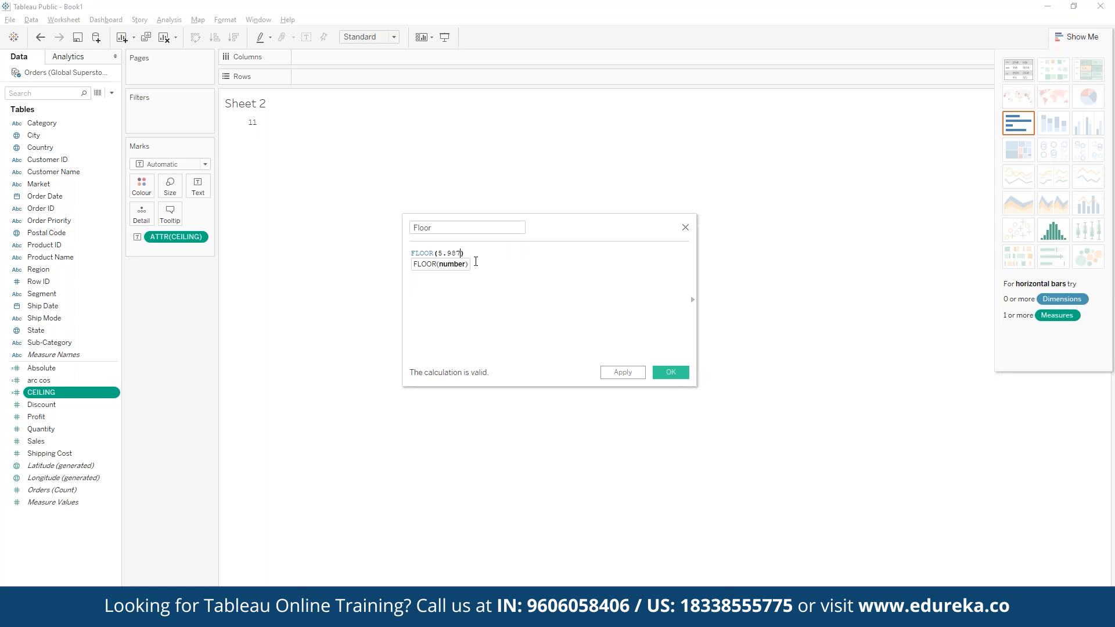
pyautogui.click(677, 372)
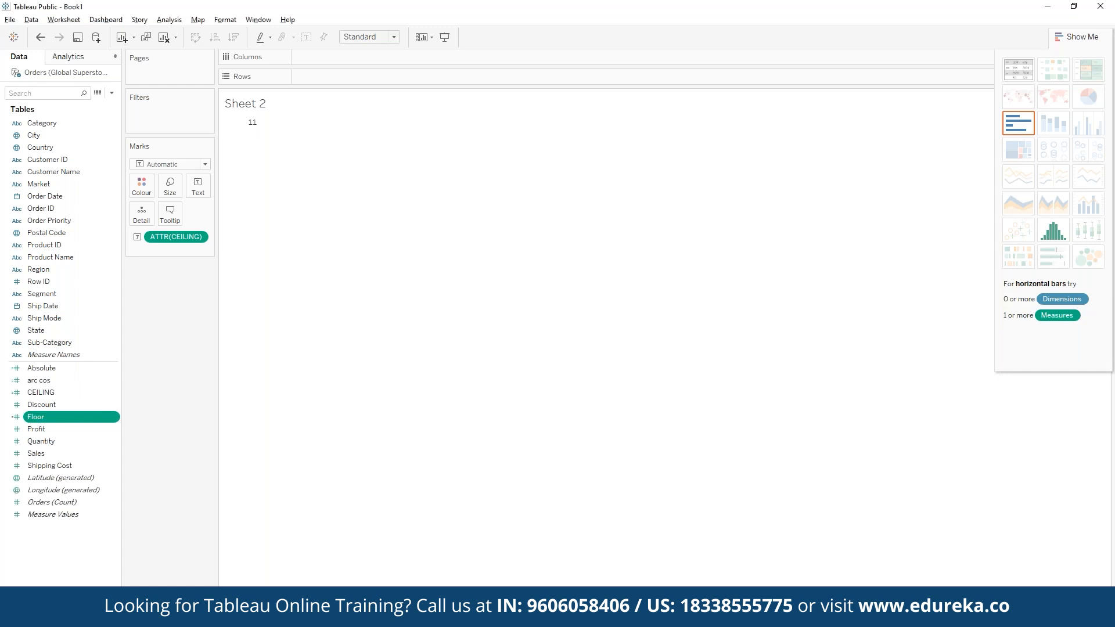
# Replace the CEILING field on the sheet with Floor as text, aggregated as an attribute.
pyautogui.click(199, 237)
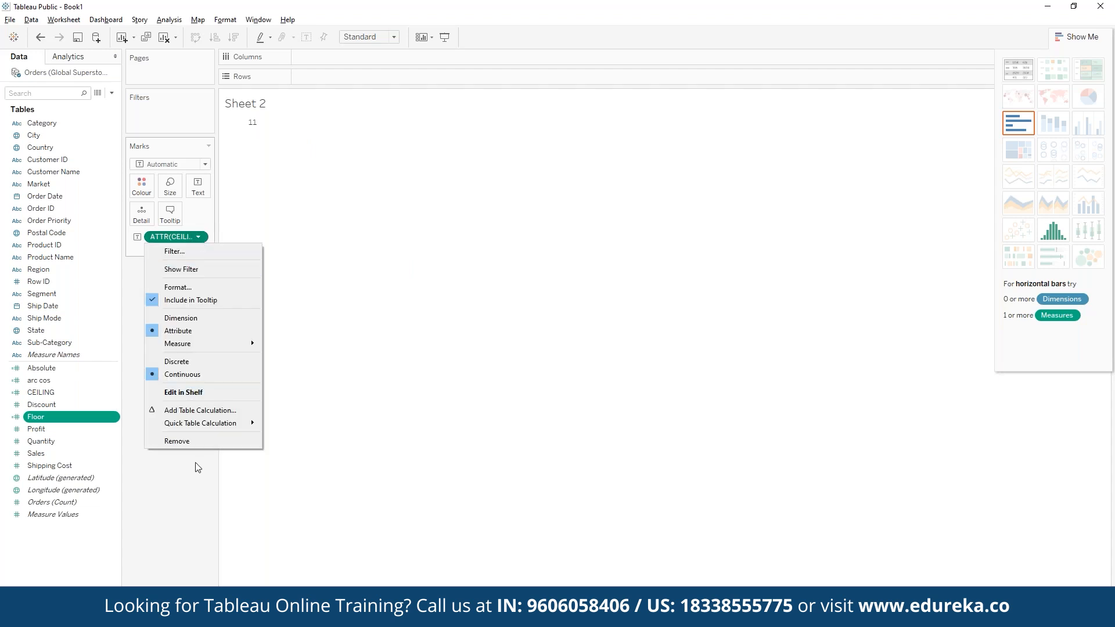
pyautogui.click(184, 441)
pyautogui.moveTo(39, 416); pyautogui.dragTo(394, 209)
pyautogui.moveTo(47, 418); pyautogui.dragTo(389, 328)
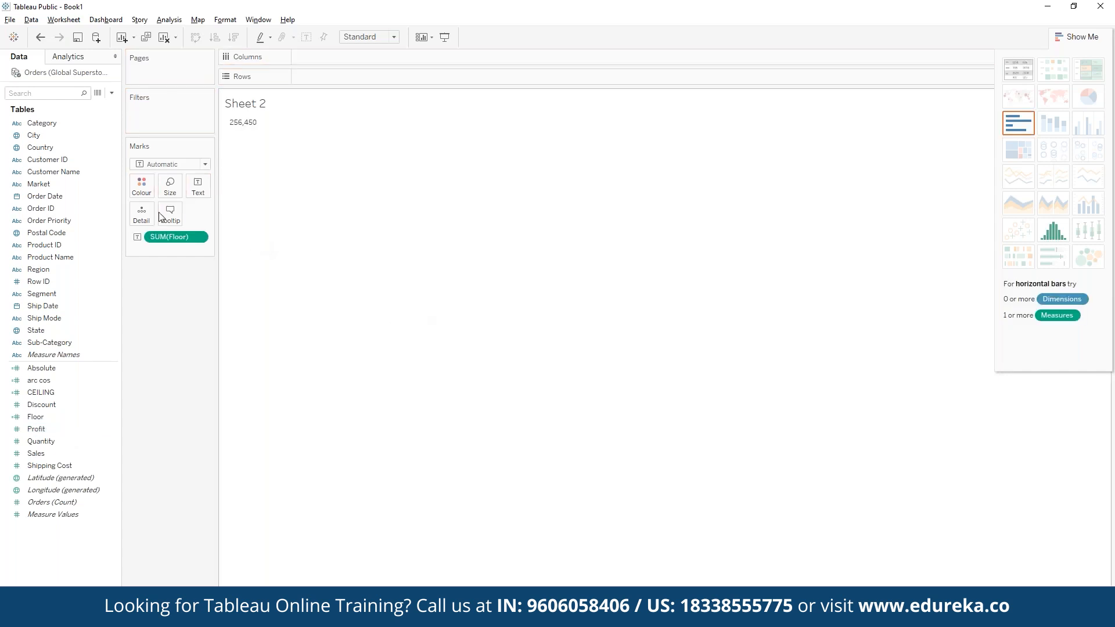
pyautogui.rightClick(174, 236)
pyautogui.click(235, 331)
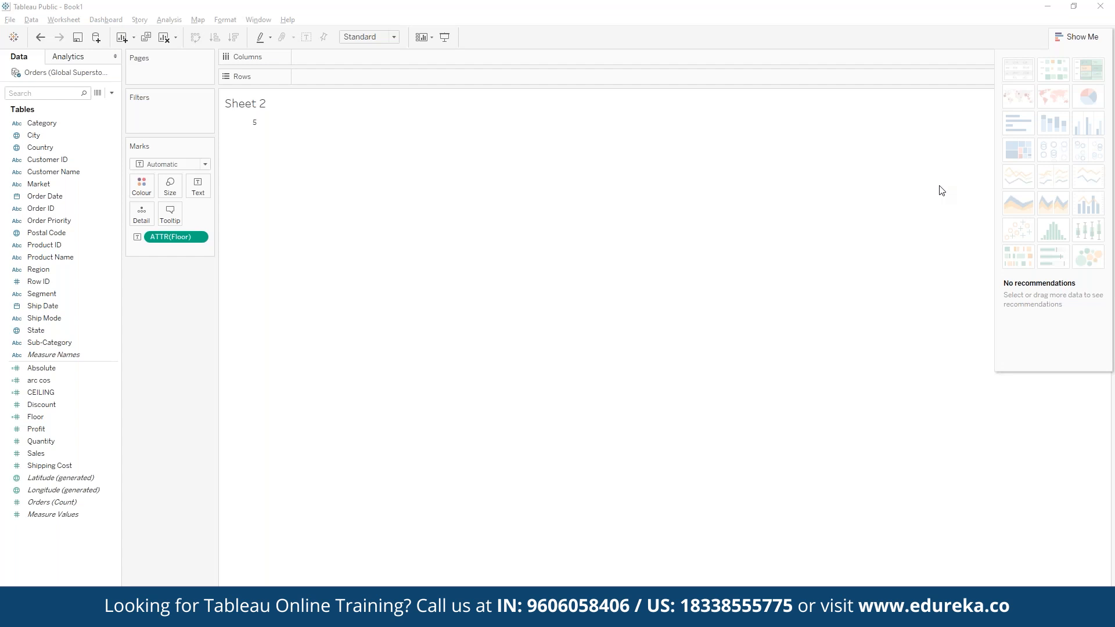
# Create a calculated field named MAX with the formula MAX([Quantity], [Sales]).
pyautogui.click(102, 19)
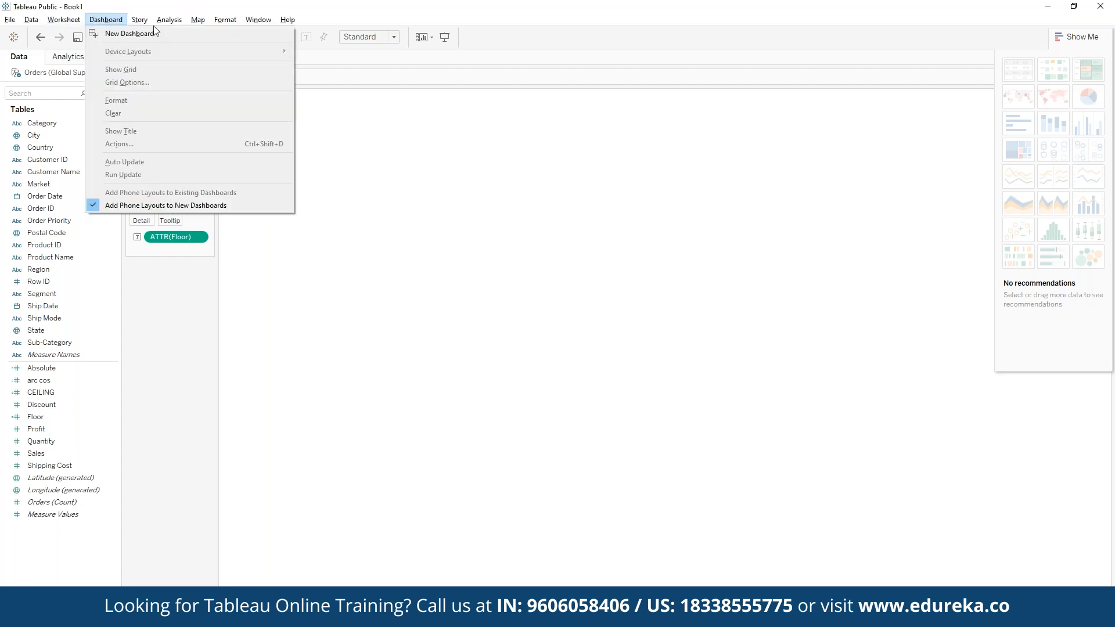
pyautogui.click(191, 184)
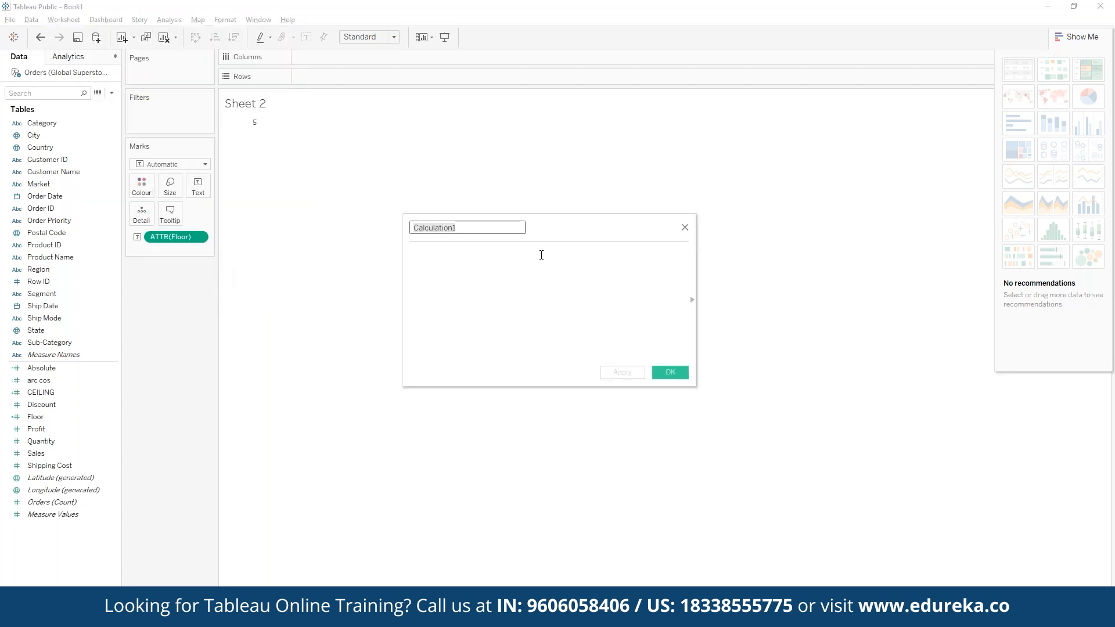
pyautogui.write('MAX')
pyautogui.click(541, 254)
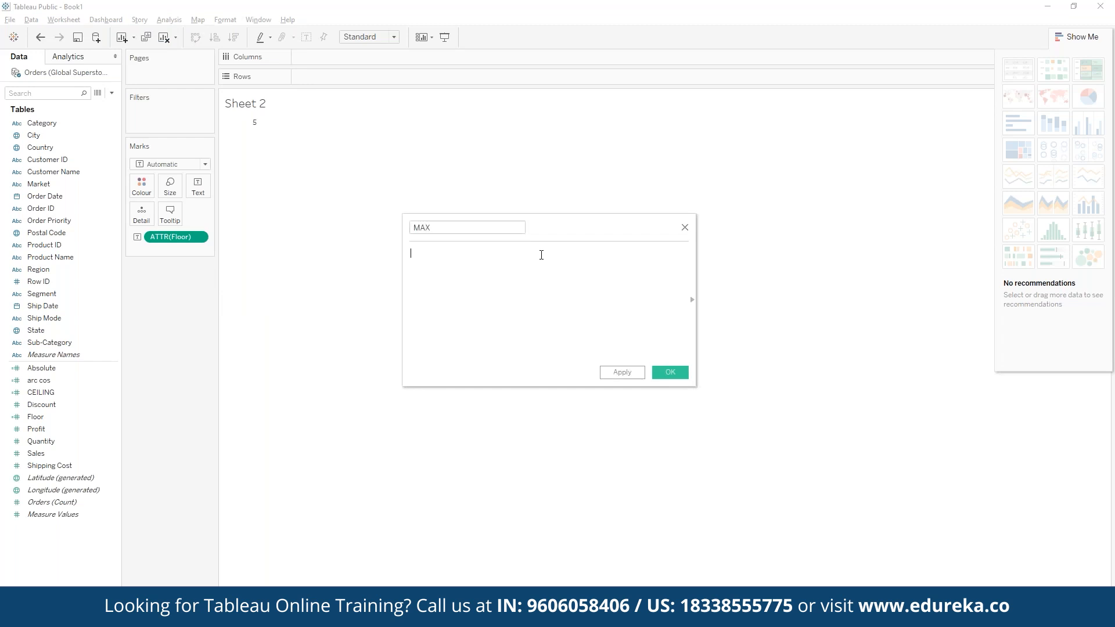
pyautogui.write('max')
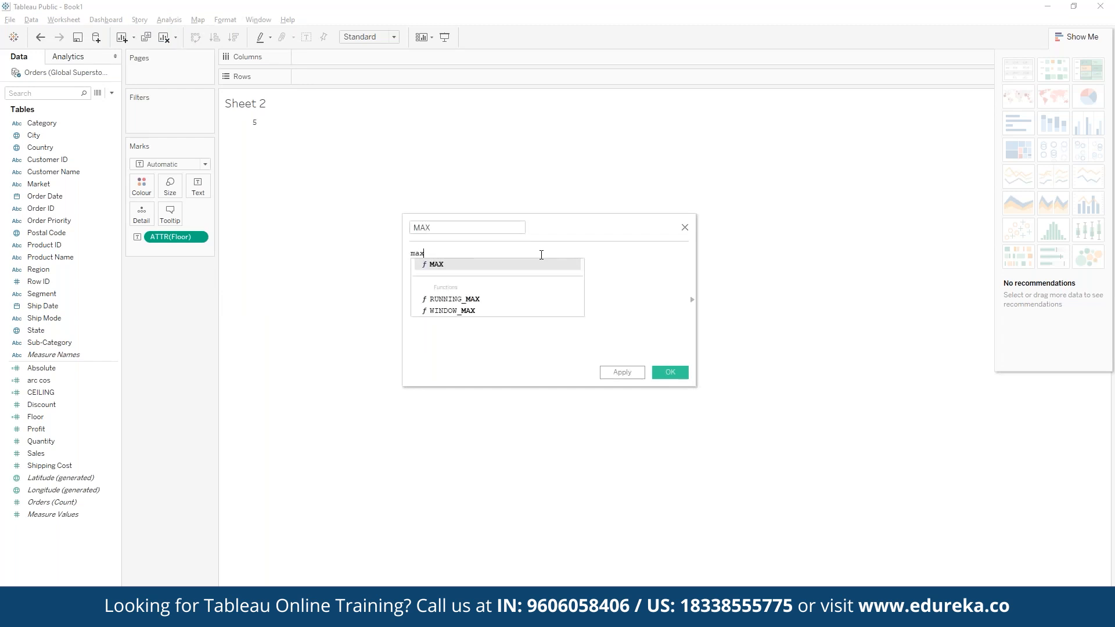
pyautogui.press('Return')
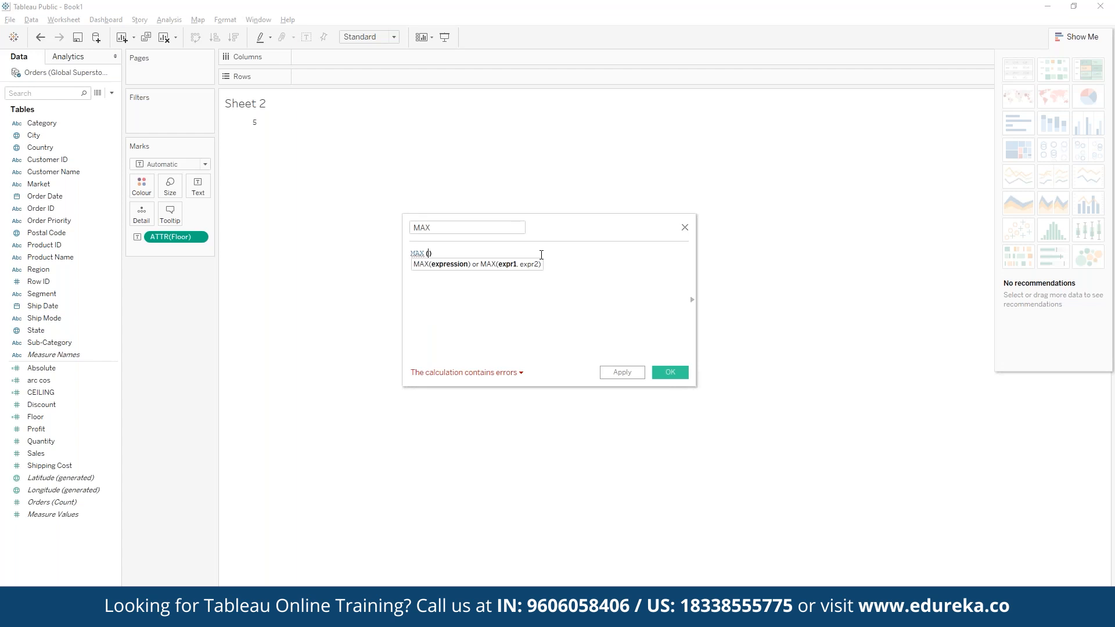
pyautogui.write('[]')
pyautogui.press('Left')
pyautogui.write('Quanti')
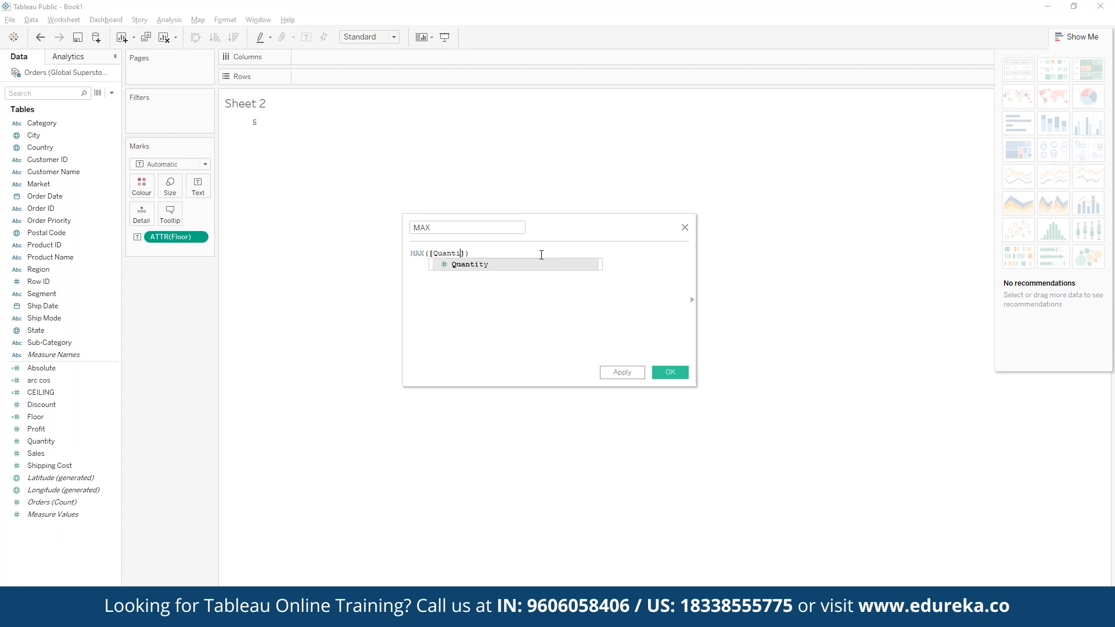
pyautogui.press('Return')
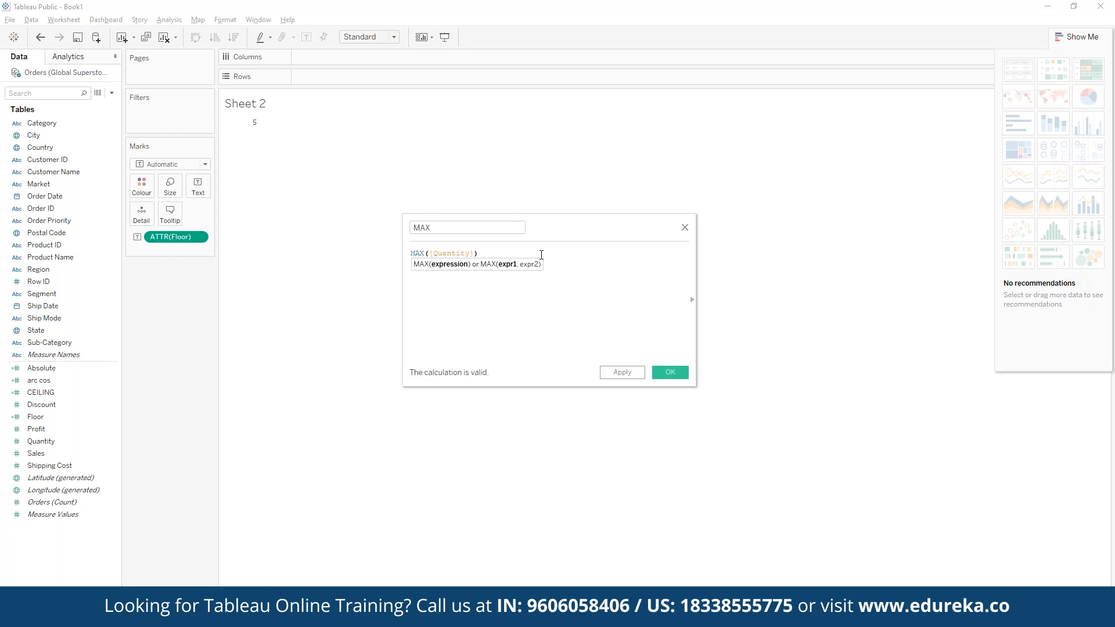
pyautogui.write(', Sales')
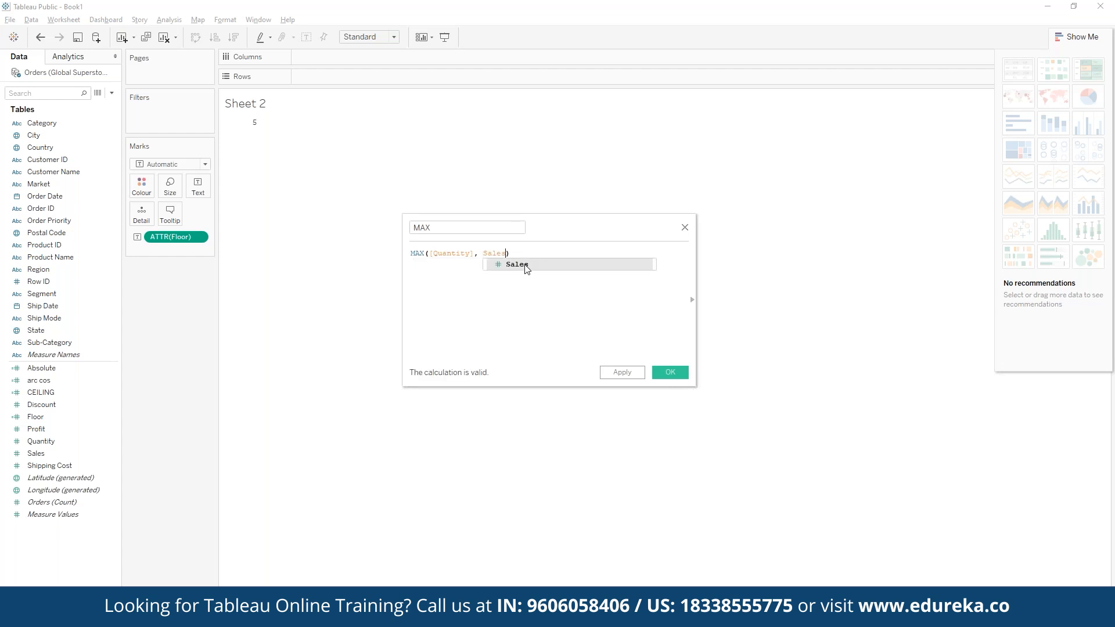
pyautogui.click(525, 266)
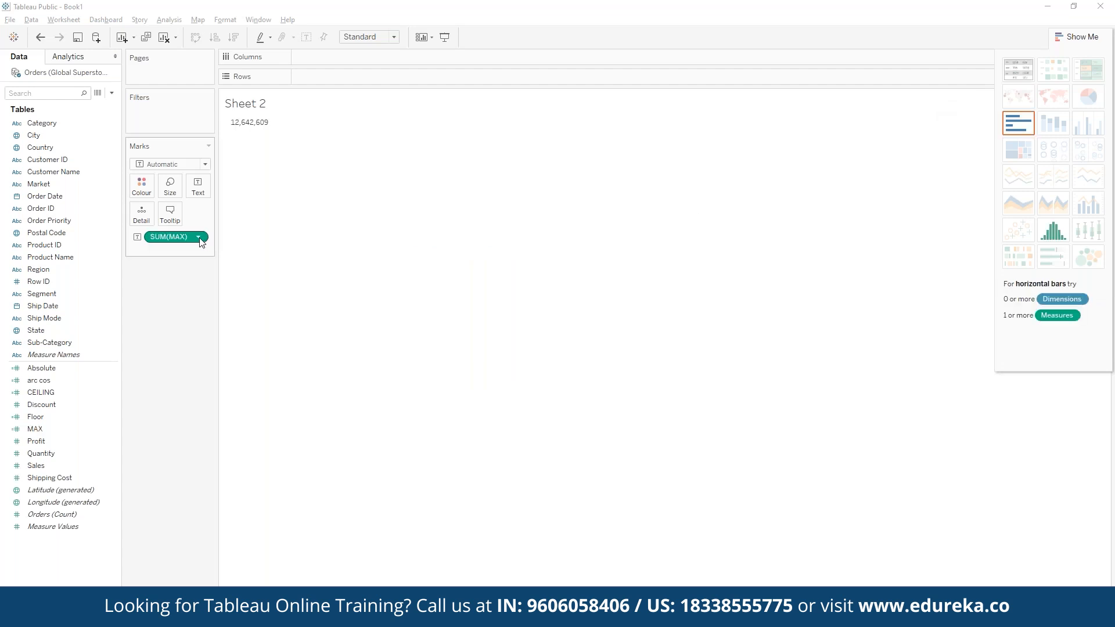
# Aggregate the MAX field on the sheet as Minimum, broken down by Segment in columns.
pyautogui.click(198, 237)
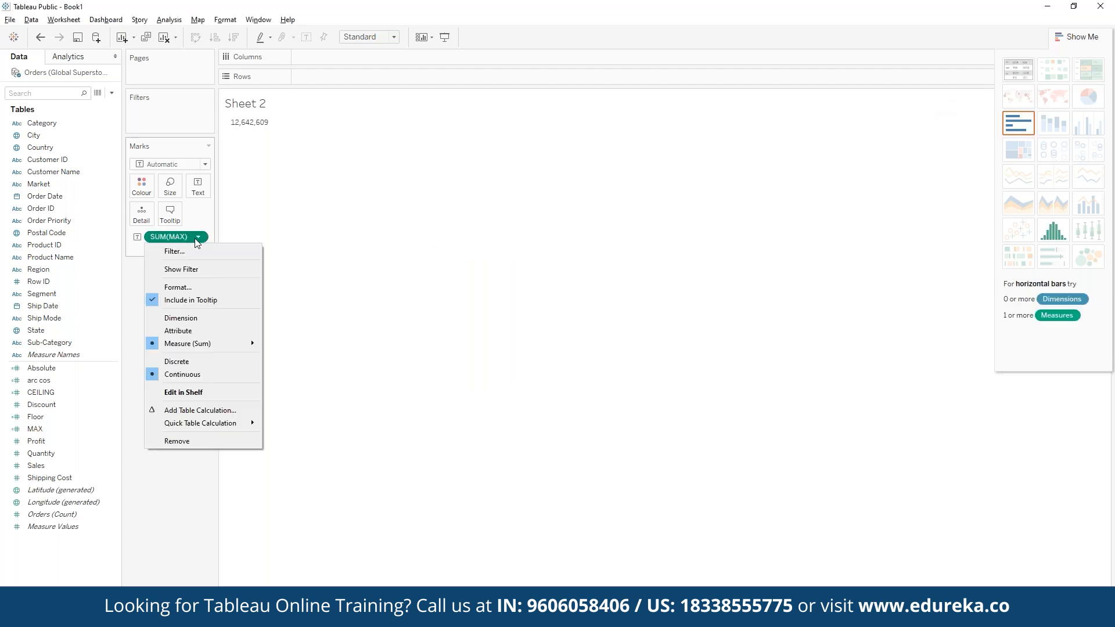
pyautogui.click(190, 330)
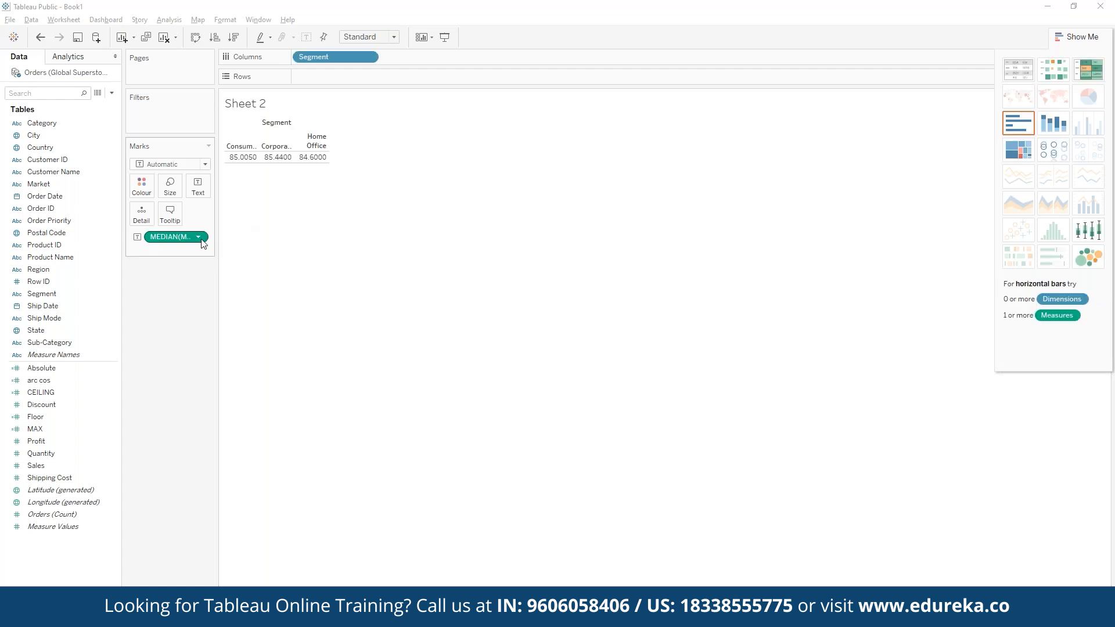
pyautogui.click(198, 237)
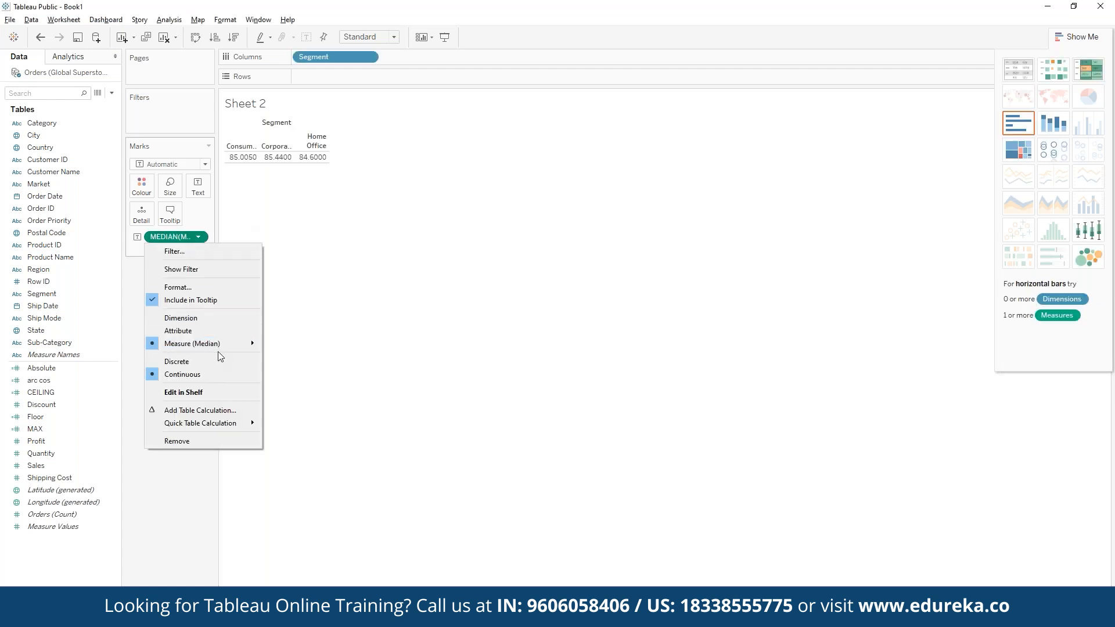
pyautogui.moveTo(220, 344)
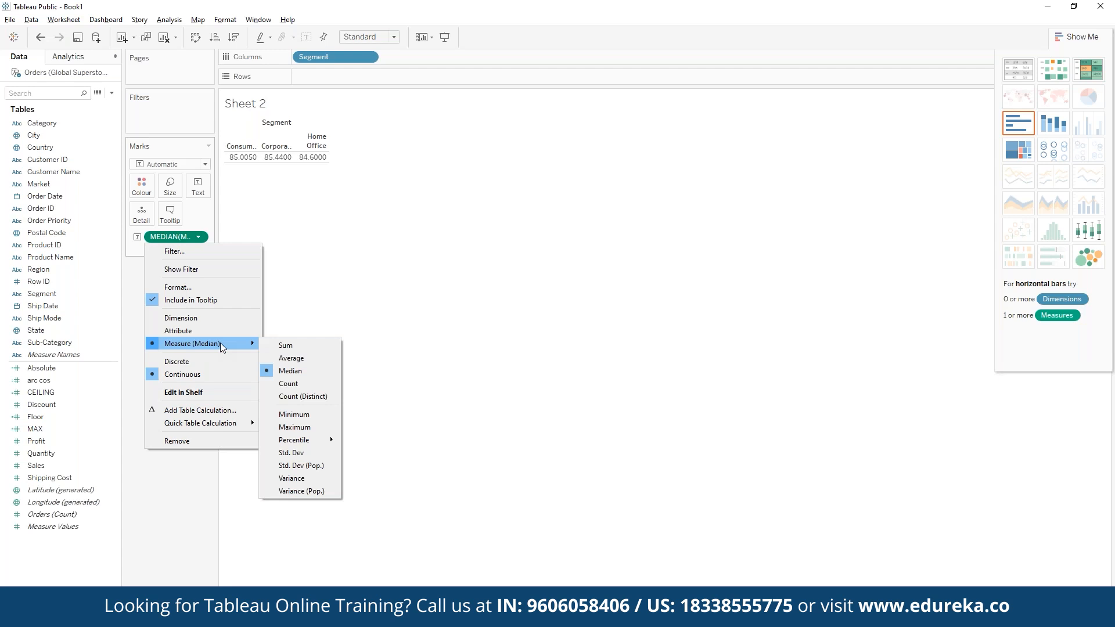
pyautogui.click(290, 413)
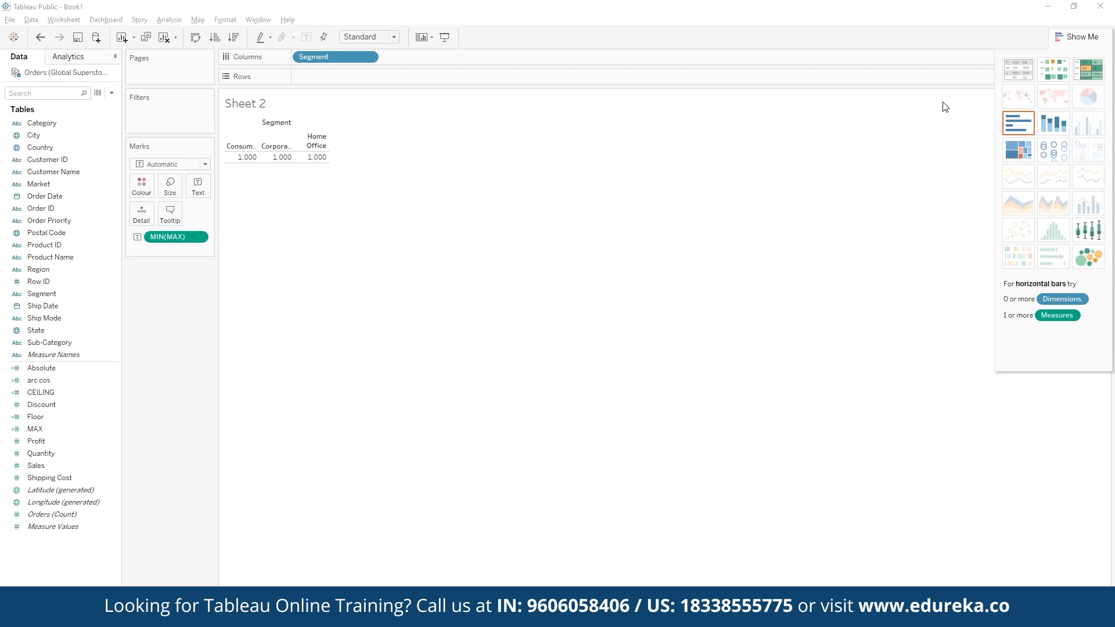
# Create a calculated field named Contains with the formula CONTAINS("Calculation","cal").
pyautogui.click(168, 20)
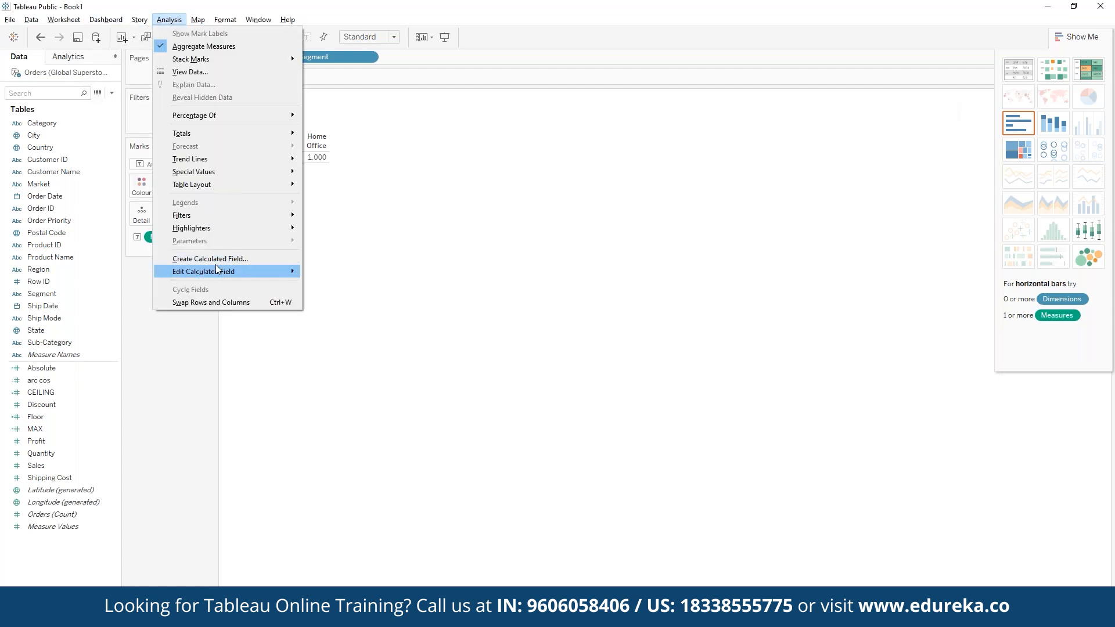
pyautogui.click(215, 259)
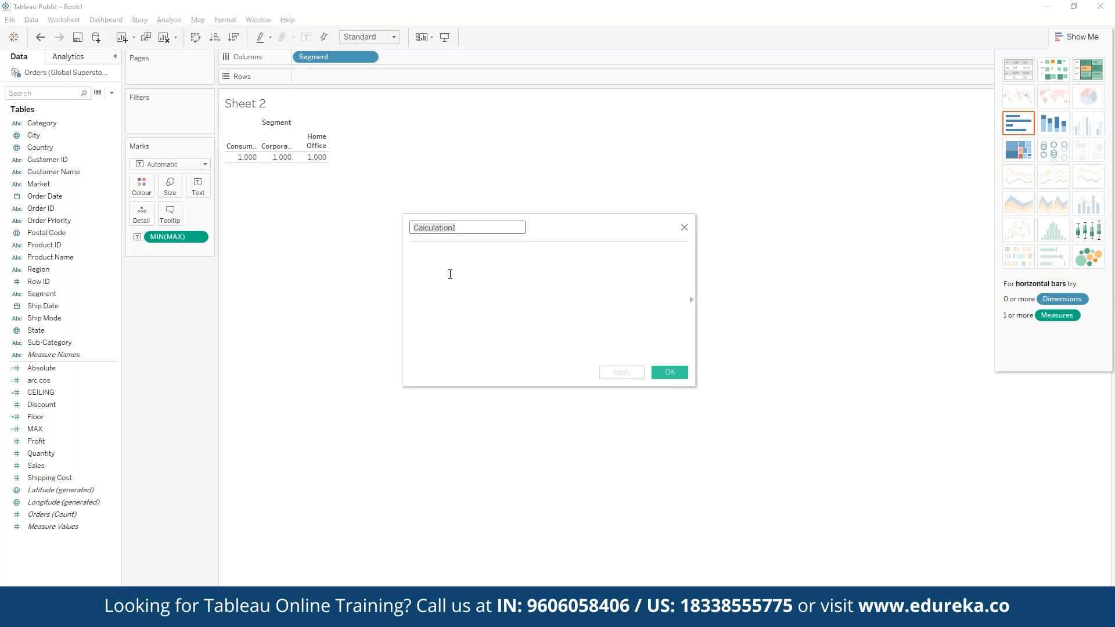
pyautogui.write('Contains')
pyautogui.click(450, 274)
pyautogui.write('Contai')
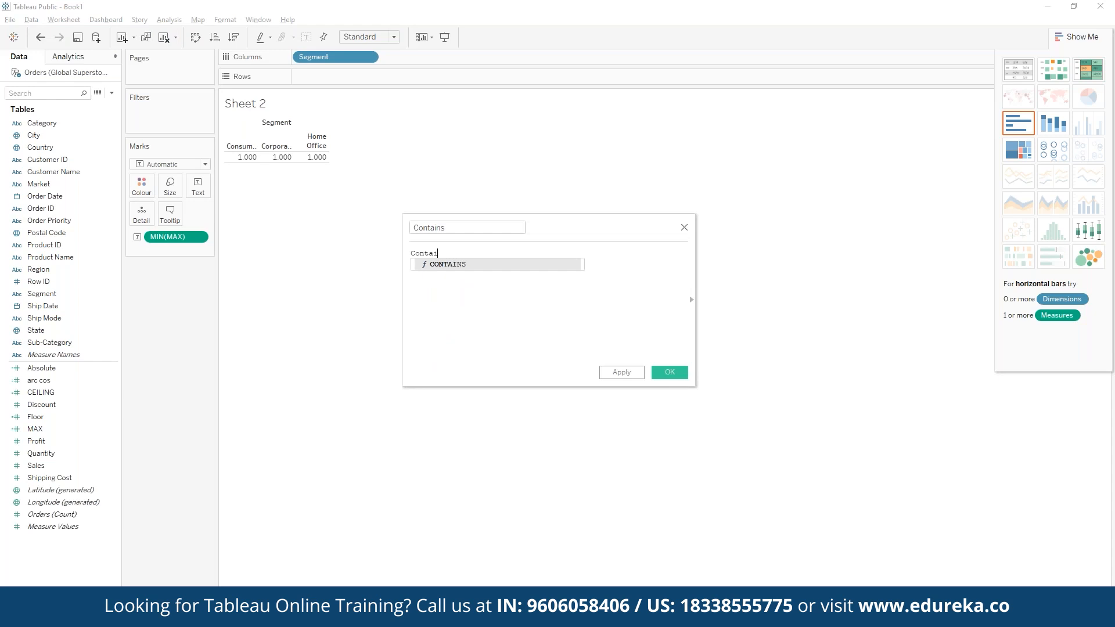
pyautogui.press('Return')
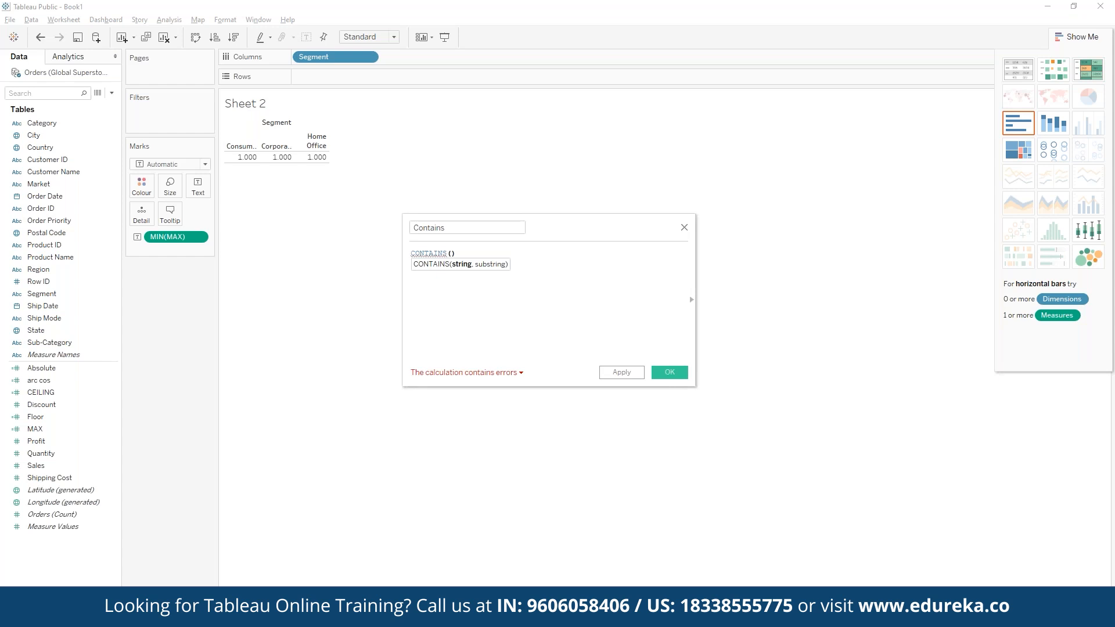
pyautogui.write('Calculatio')
pyautogui.write('n')
pyautogui.write('"')
pyautogui.write('"')
pyautogui.write(',""')
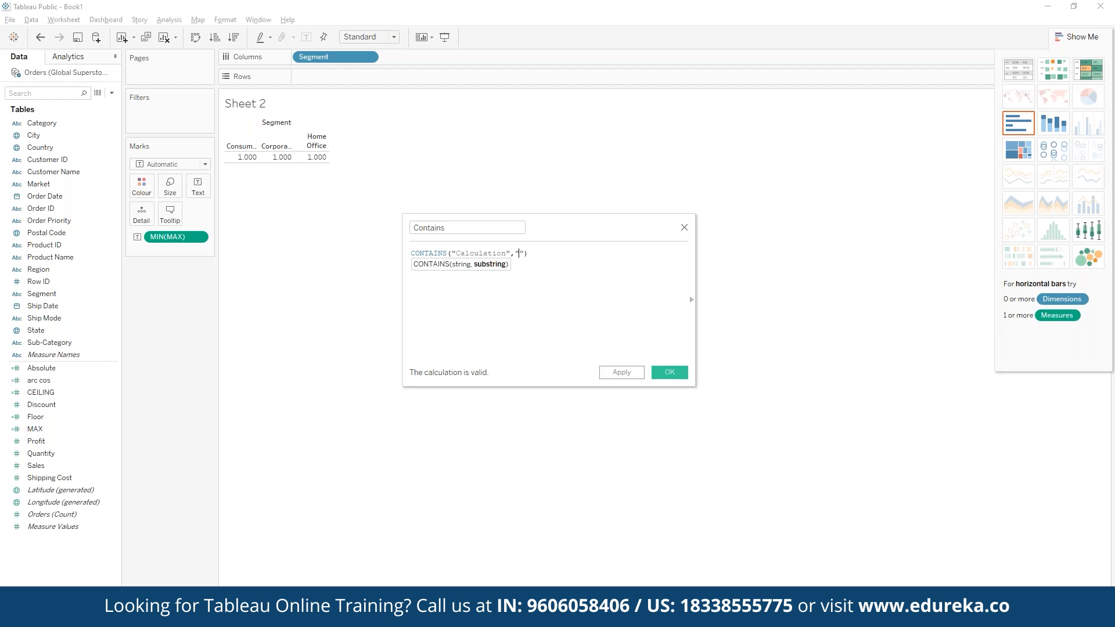
pyautogui.write('cal')
pyautogui.click(669, 372)
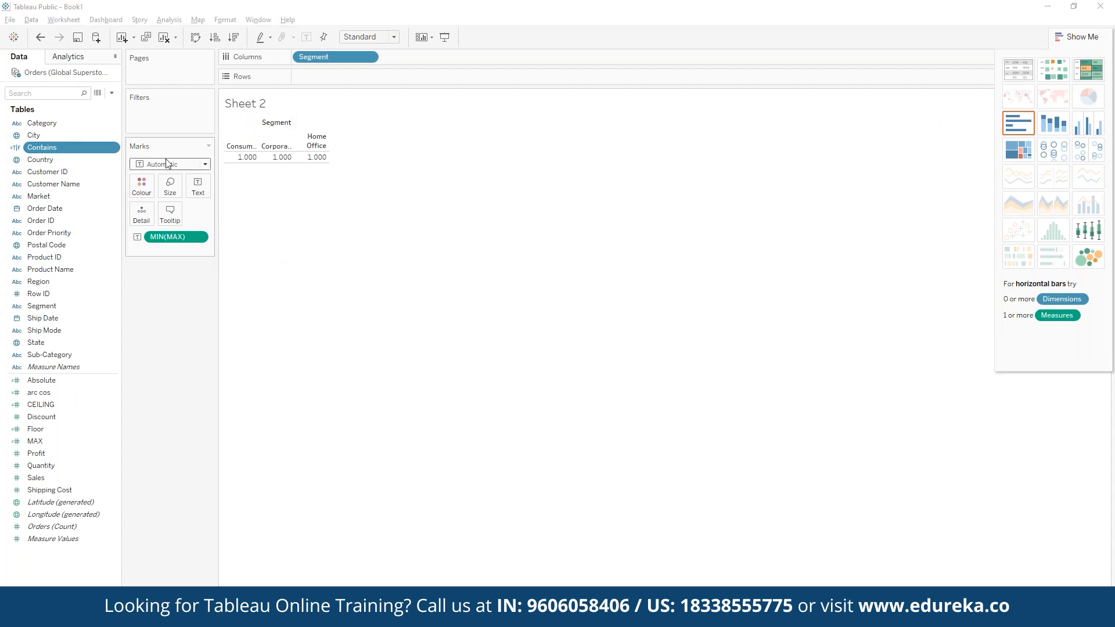
# Clear the sheet by removing the MAX text field and the Segment column field.
pyautogui.click(201, 237)
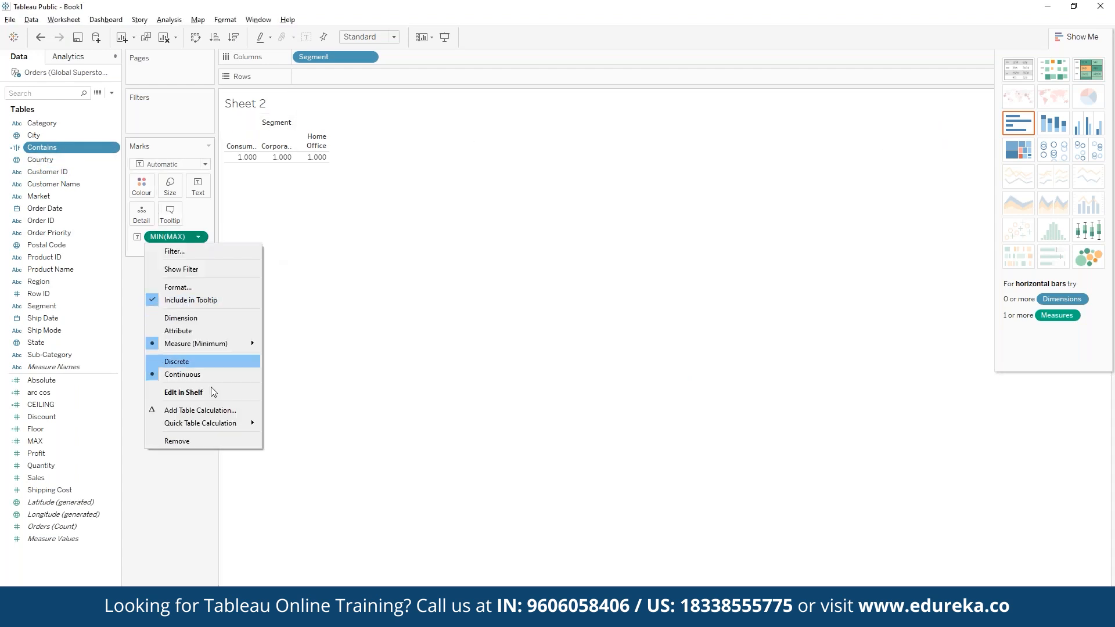
pyautogui.click(206, 440)
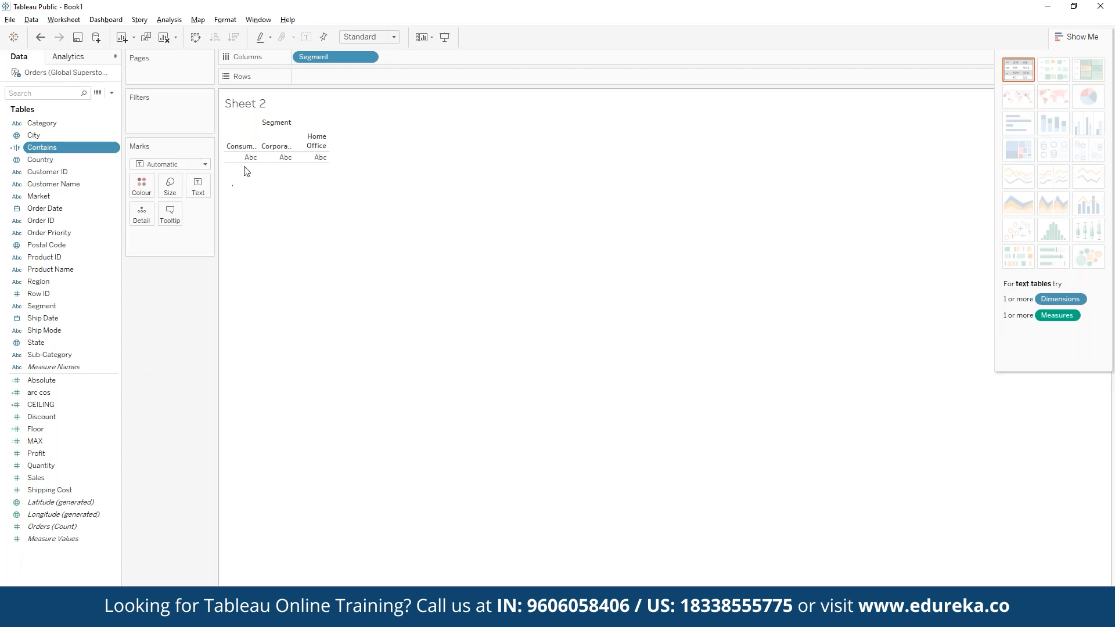
pyautogui.click(368, 56)
pyautogui.click(327, 255)
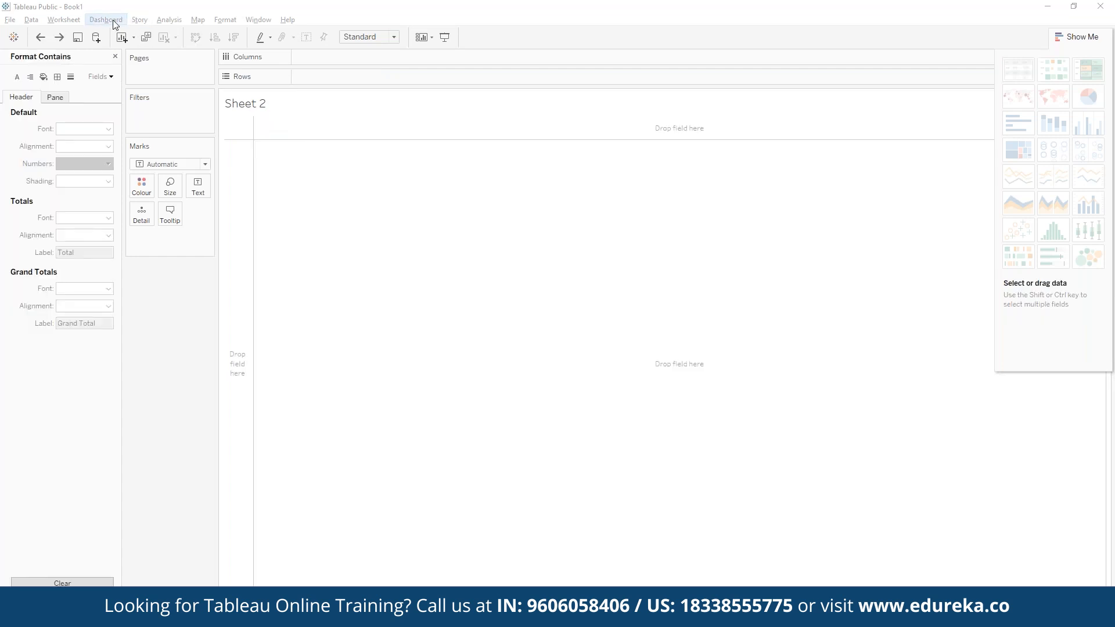
# Start a new calculated field named Findnth and enter the formula FIND("Calculation","c","1").
pyautogui.click(114, 20)
pyautogui.moveTo(172, 20)
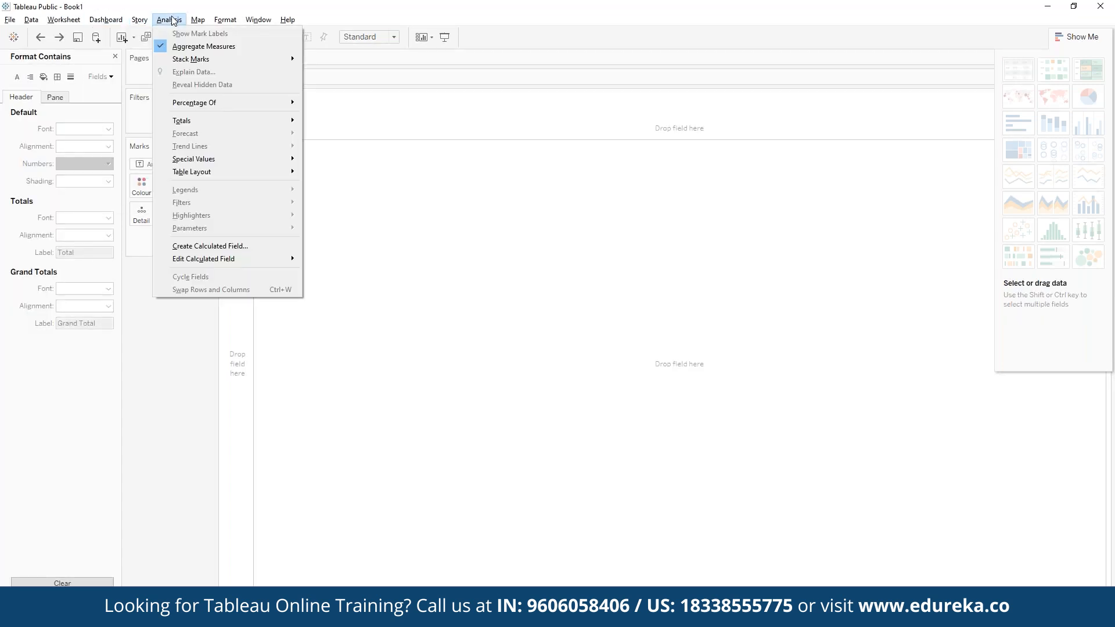
pyautogui.click(229, 246)
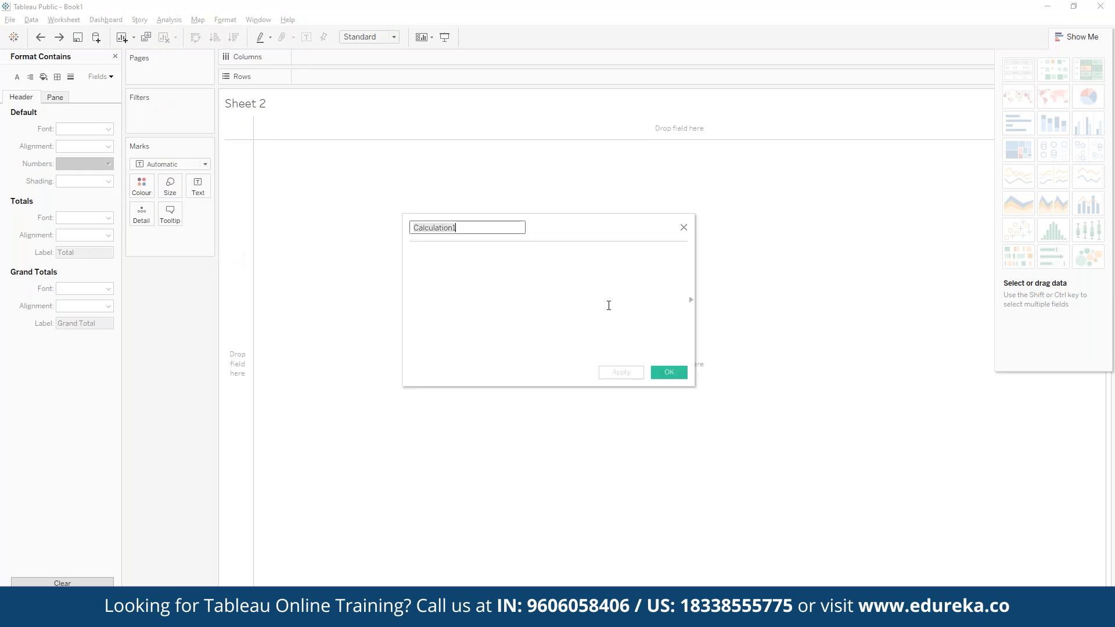
pyautogui.write('Findnth')
pyautogui.press('Tab')
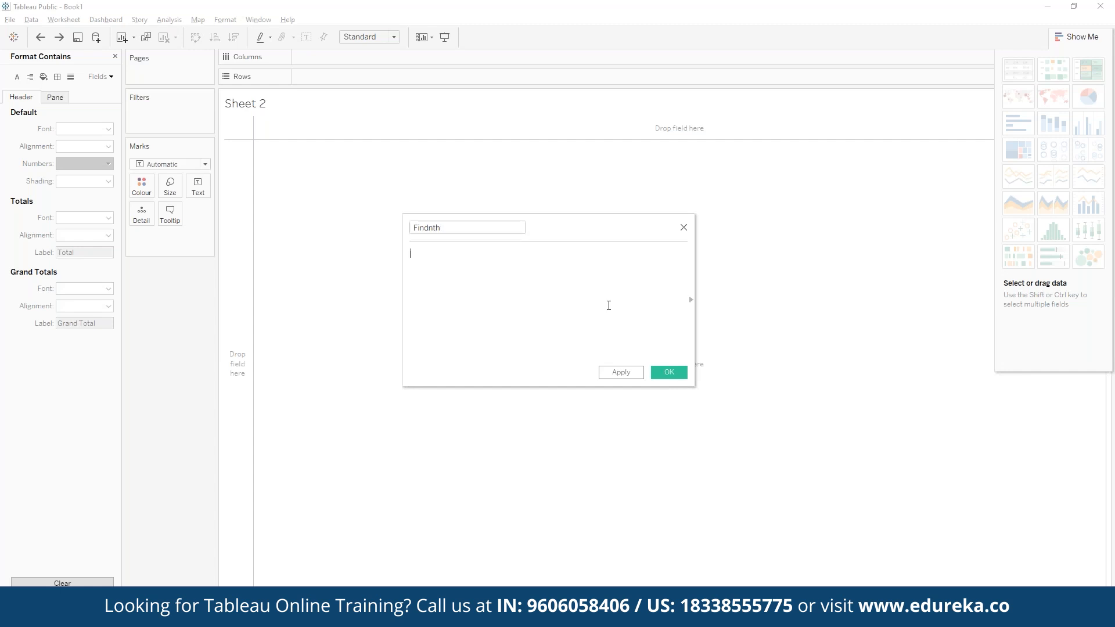
pyautogui.write('FIND')
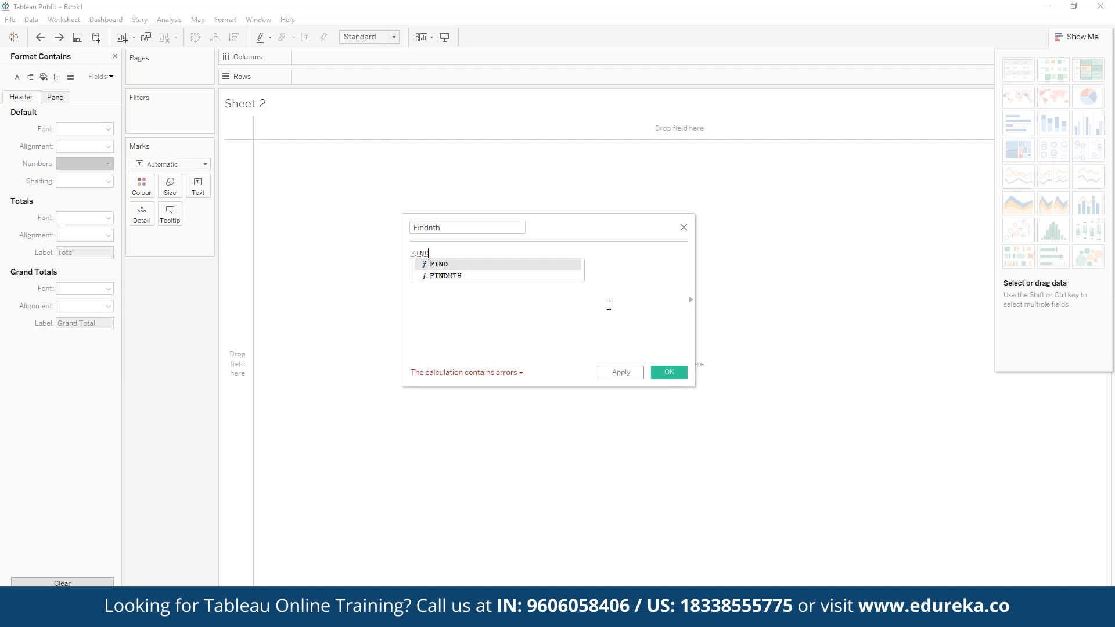
pyautogui.press('Return')
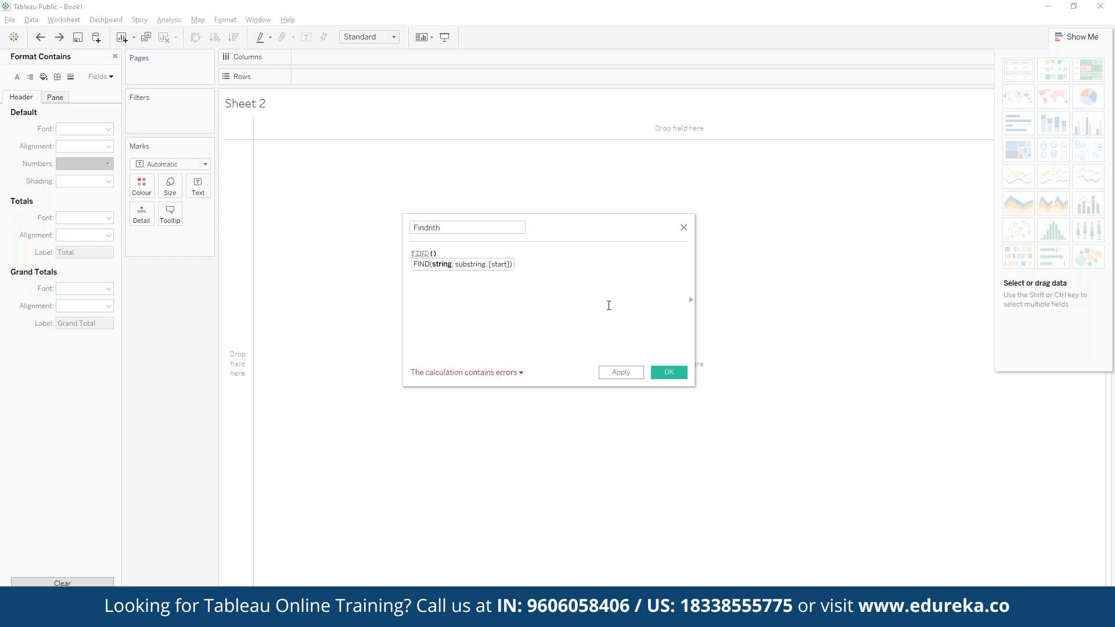
pyautogui.write('""Calculation')
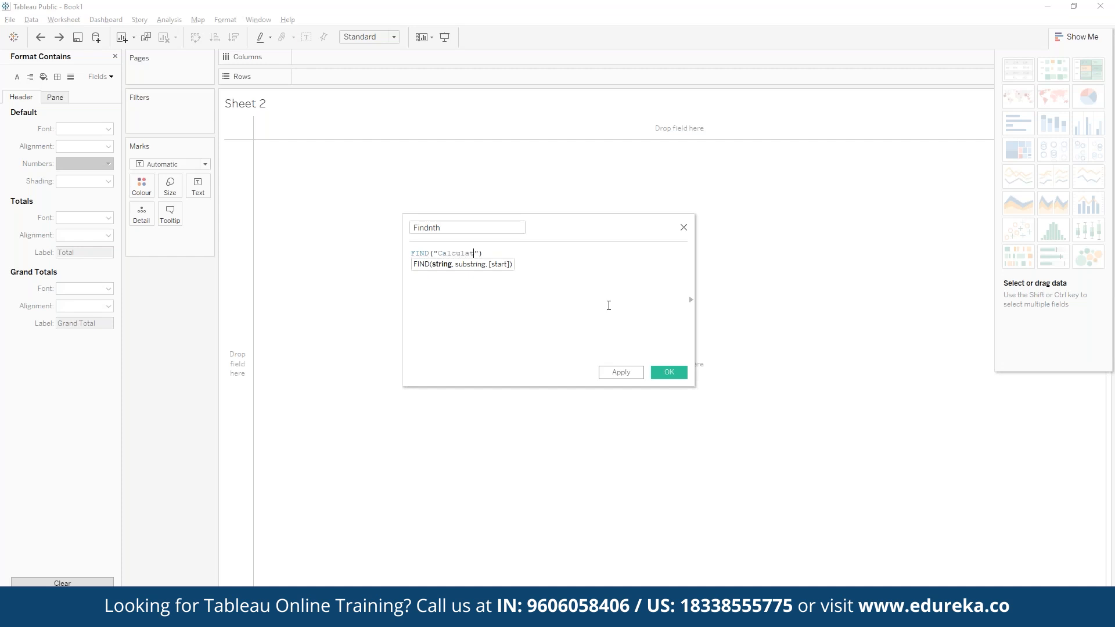
pyautogui.write(',')
pyautogui.write('""')
pyautogui.write('c')
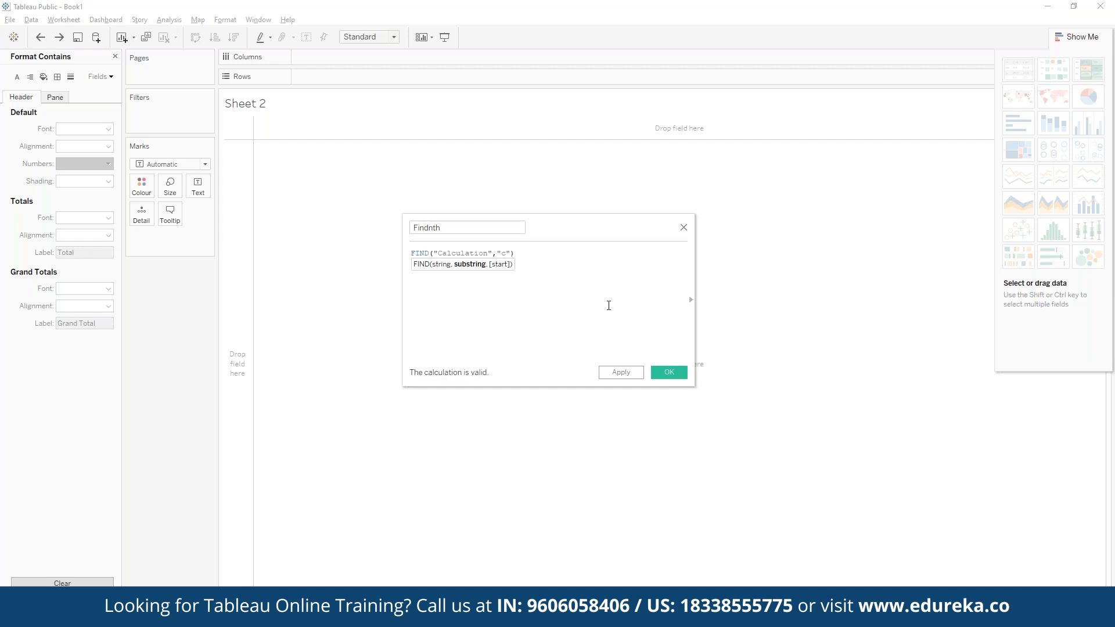
pyautogui.write(',"c","1')
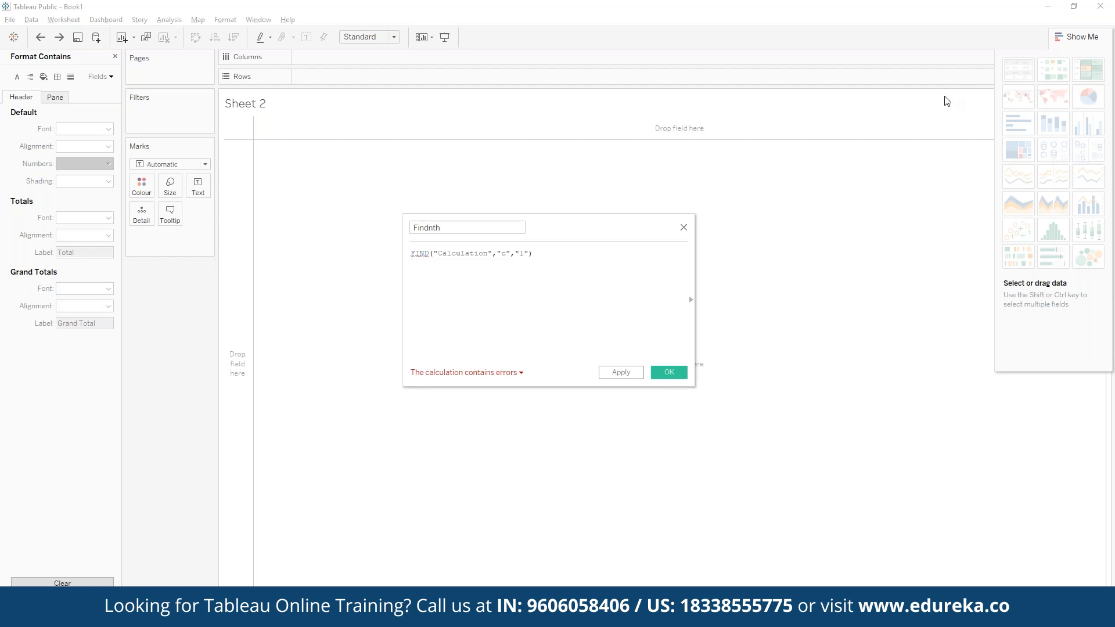
# Correct the Findnth formula to FIND("Calculation","c",1) by making the start argument a plain number.
pyautogui.write('N')
pyautogui.press('BackSpace')
pyautogui.press('Left')
pyautogui.press('BackSpace')
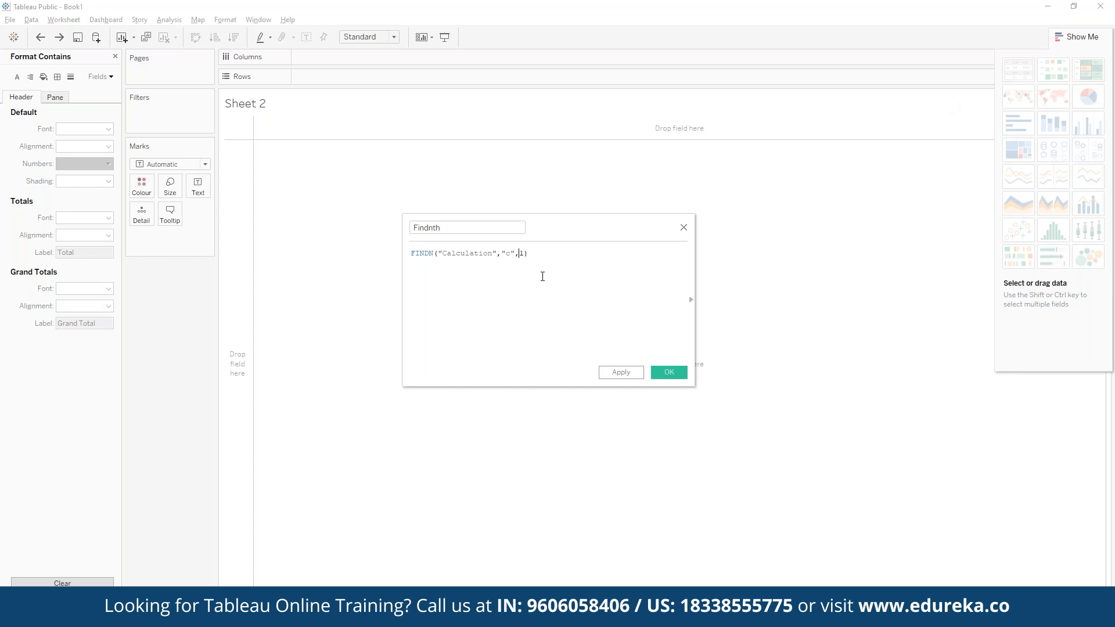
pyautogui.click(434, 254)
pyautogui.press('BackSpace')
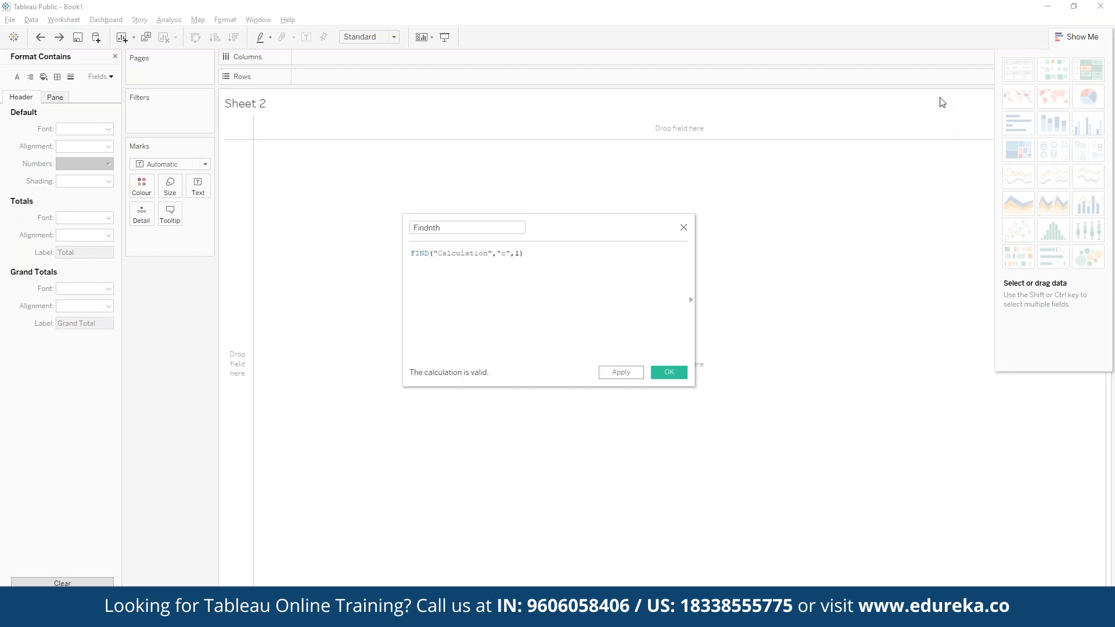